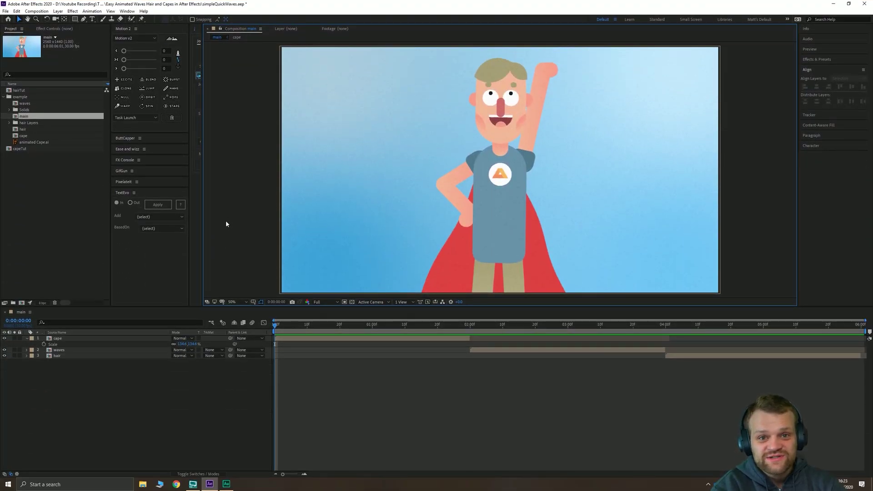
Step: Preview the current animation, then open the capeTut composition and scrub through it
click(378, 380)
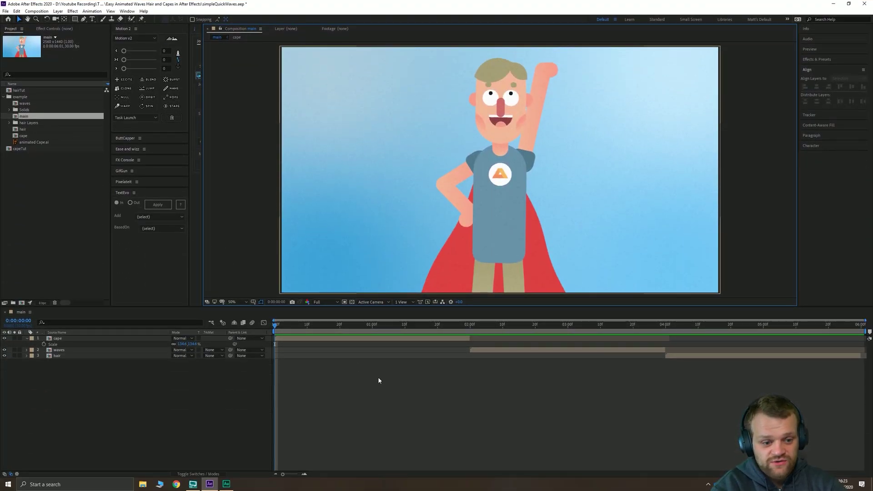
key(space)
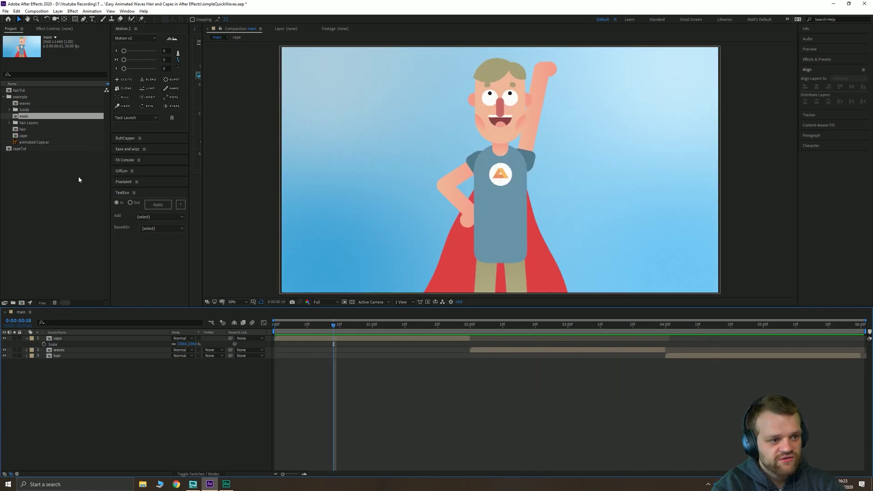
click(78, 176)
click(4, 97)
double_click(18, 103)
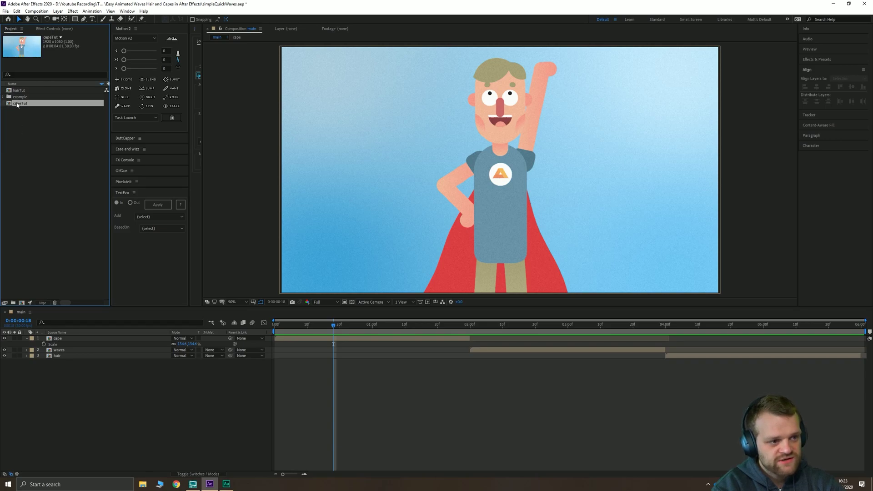
drag(283, 323, 244, 313)
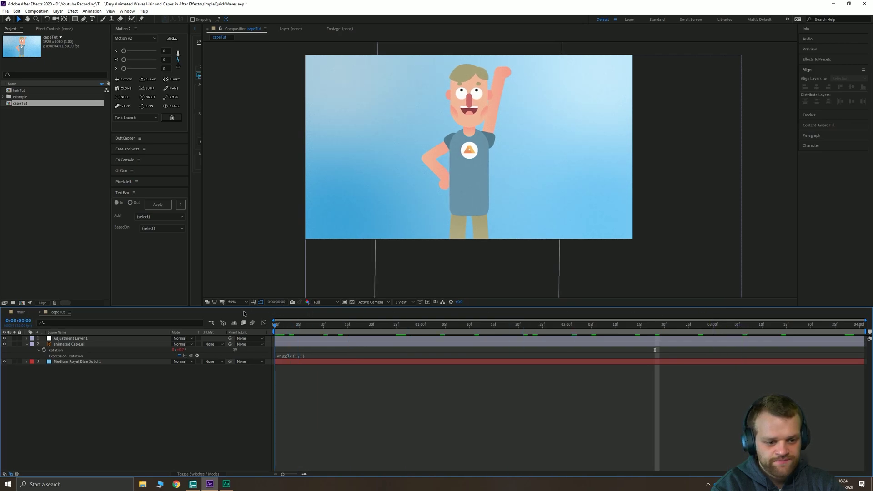
Step: Choose the Pen tool and set the shape fill colour to red DF2525
click(85, 19)
click(193, 20)
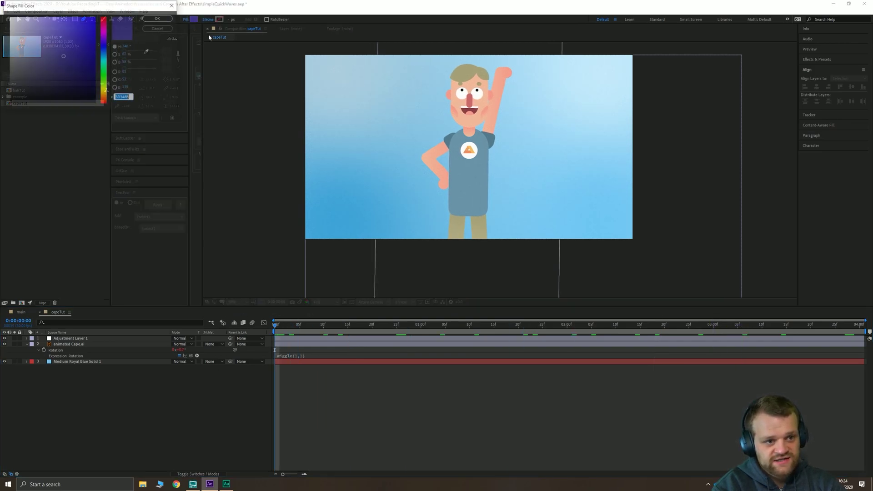
drag(101, 34, 81, 28)
click(158, 18)
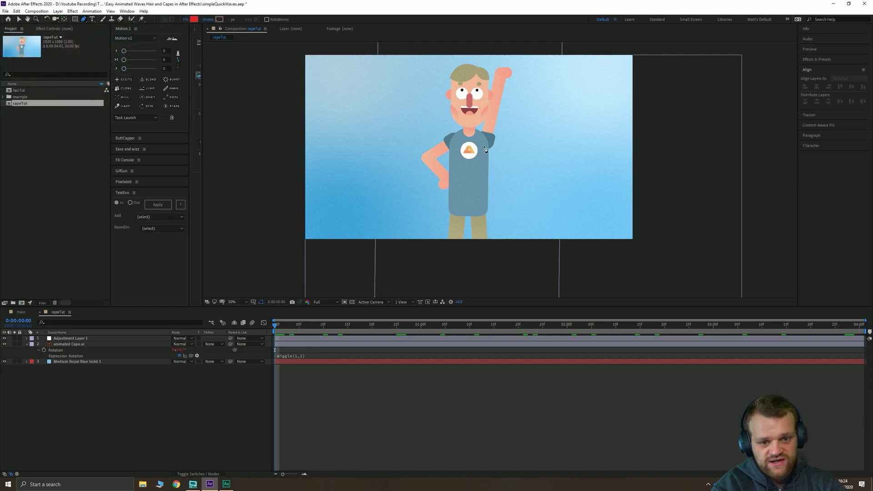
Step: Draw a triangle from the man's neck down to the bottom of the frame
scroll(486, 146, up, 3)
drag(445, 184, 446, 192)
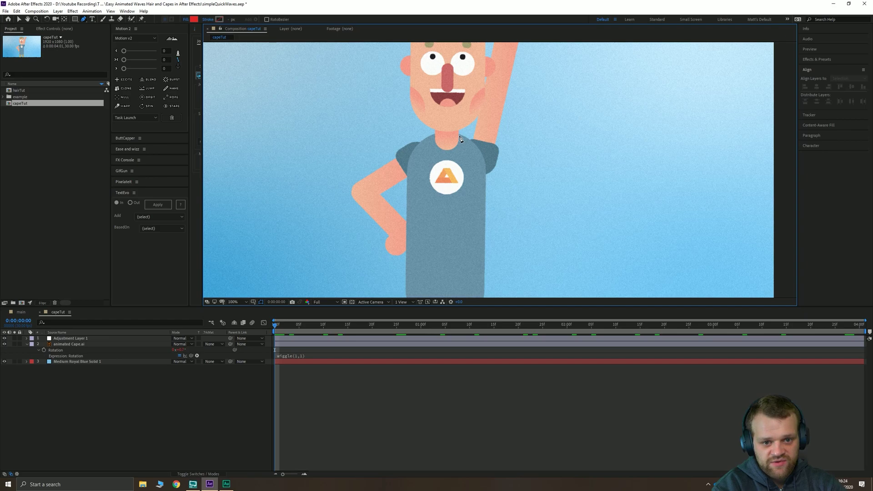
click(459, 136)
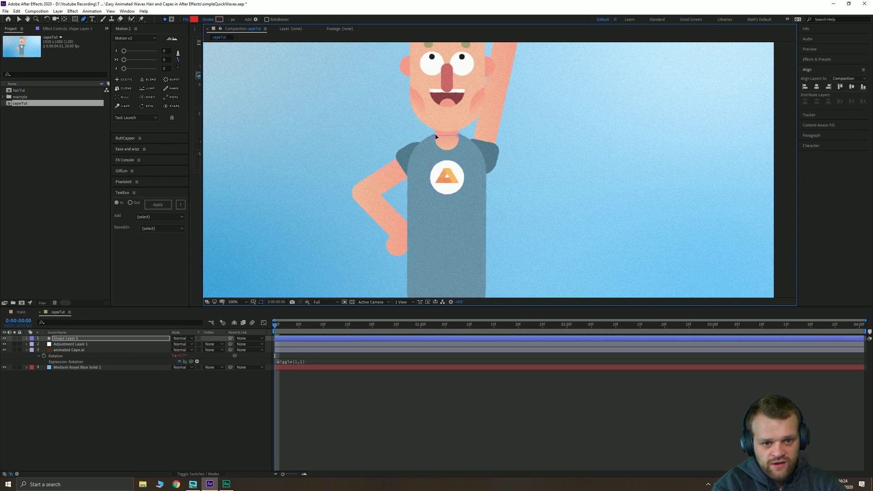
scroll(454, 132, down, 5)
scroll(416, 182, down, 2)
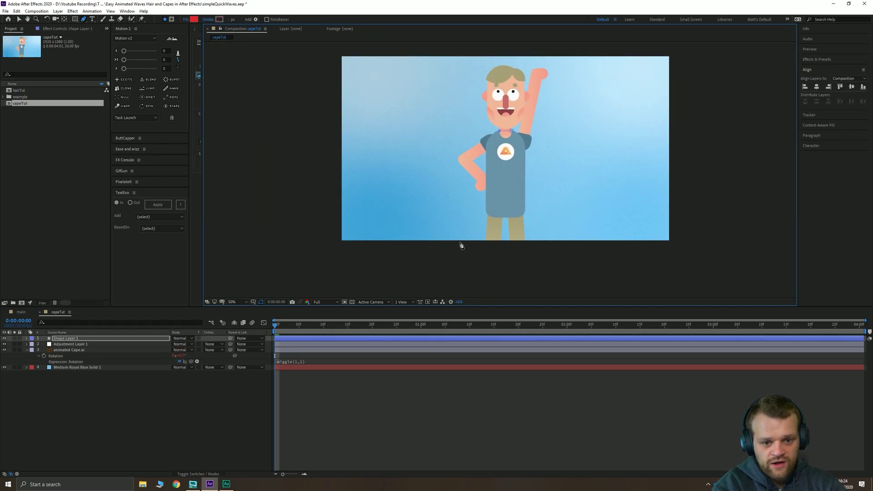
click(581, 243)
click(512, 132)
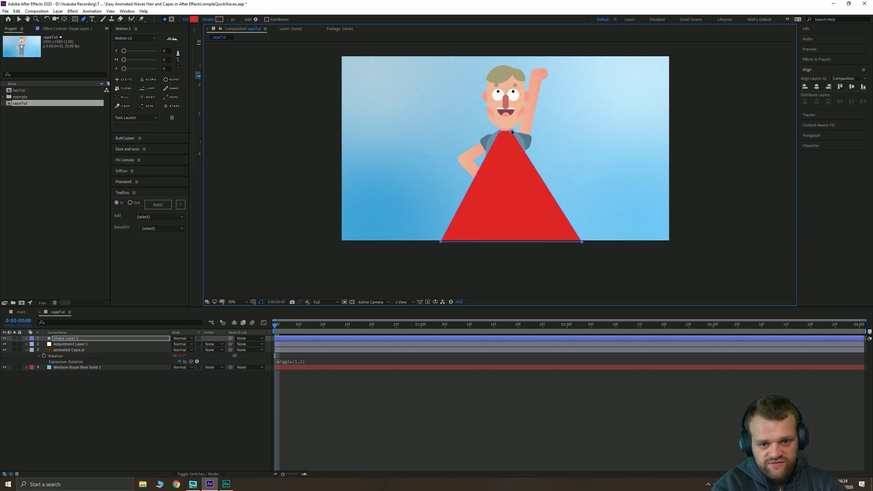
Step: Nudge the cape's bottom-right corner, then select the shape layer in the timeline
key(v)
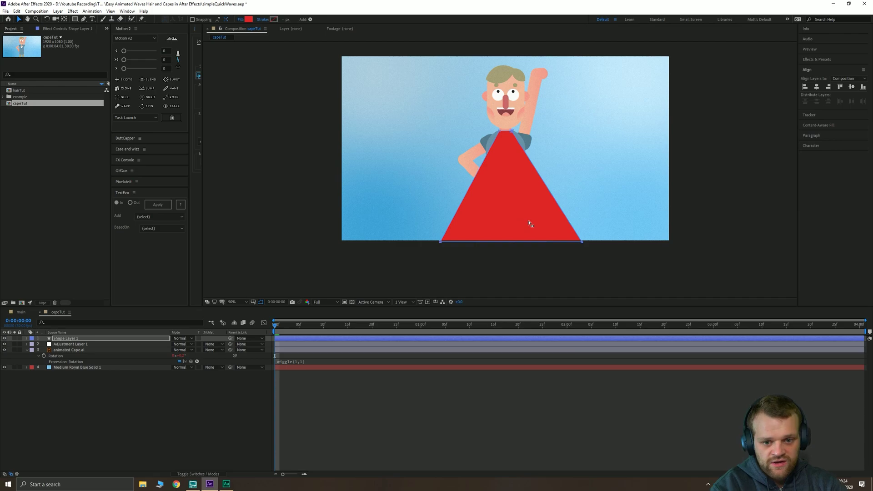
click(582, 242)
key(shift+Left)
key(shift+Left)
key(shift+Left)
key(shift+Left)
key(shift+Left)
key(shift+Left)
key(shift+Left)
key(shift+Left)
key(shift+Left)
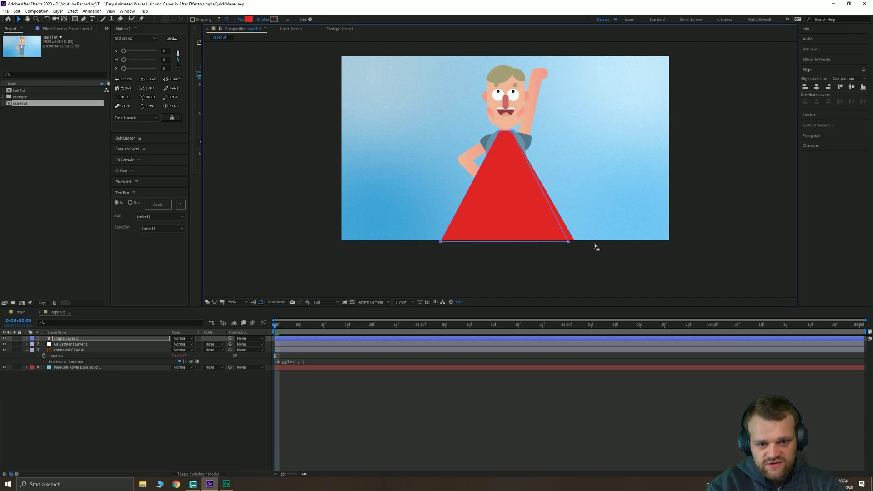
key(shift+Right)
key(shift+Right)
key(shift+Right)
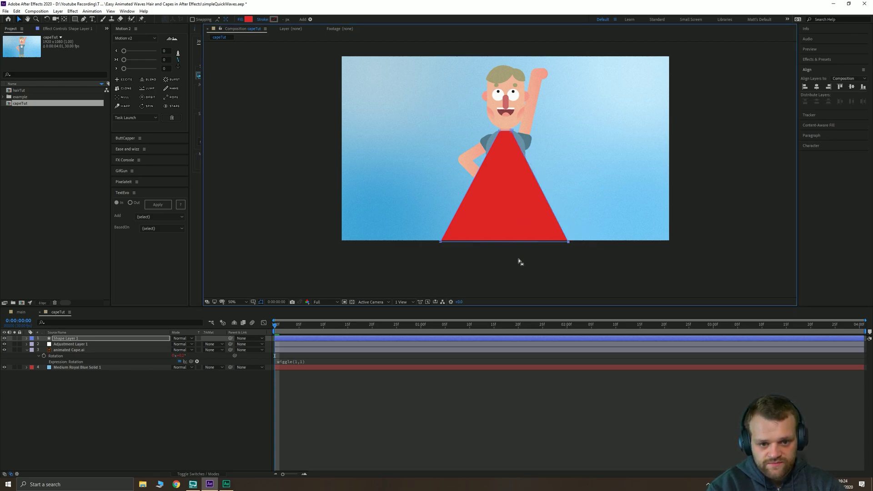
click(520, 262)
click(18, 20)
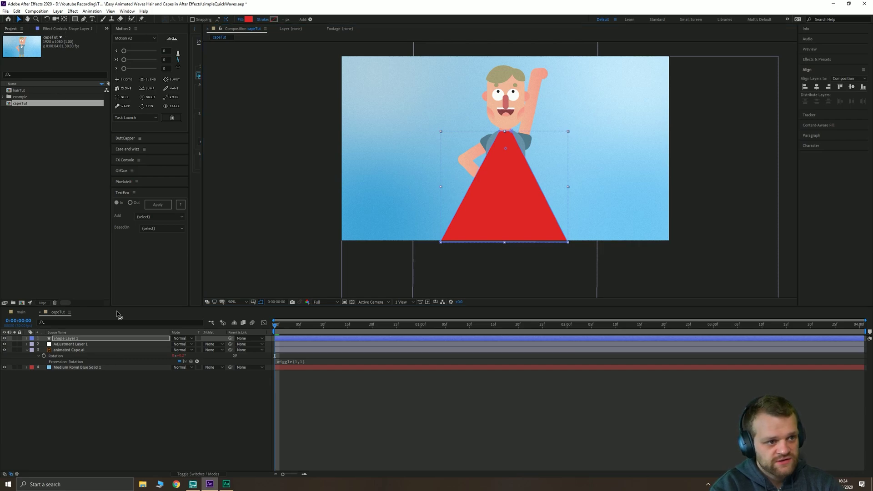
click(71, 357)
Step: Send the shape layer behind the character, rename it 'cape', and anchor it at top centre
key(ctrl+bracketleft)
key(ctrl+bracketleft)
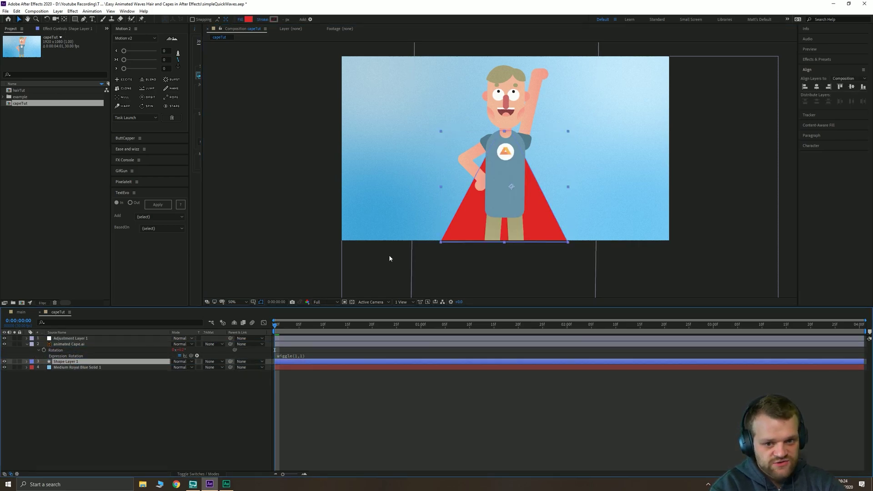
key(Return)
text(cape)
key(Return)
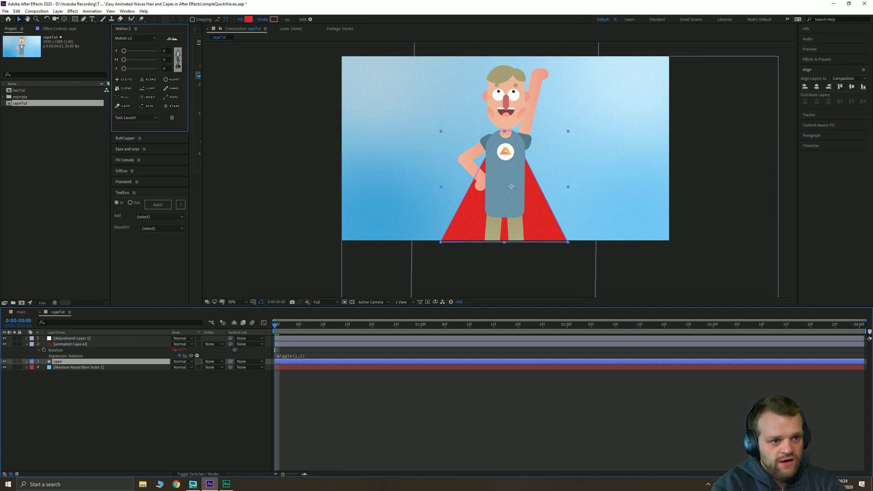
click(160, 51)
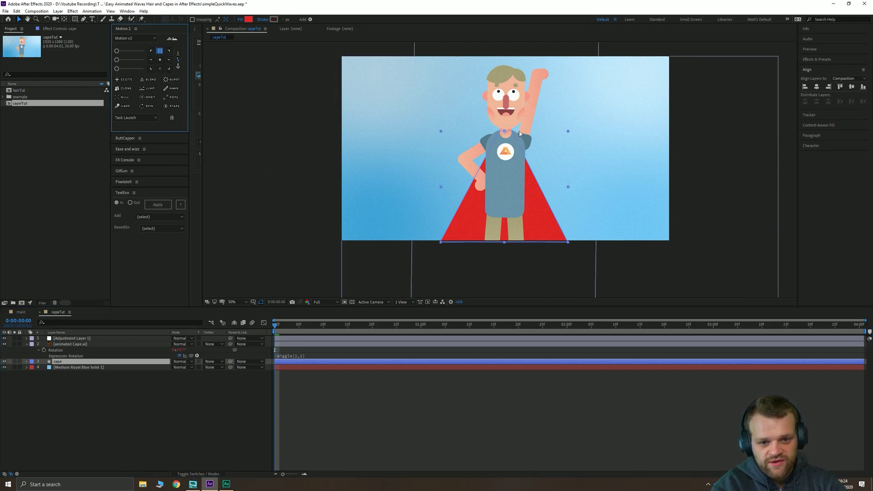
Step: Add the expression wiggle(1,5) to the cape's Rotation and preview the sway
key(r)
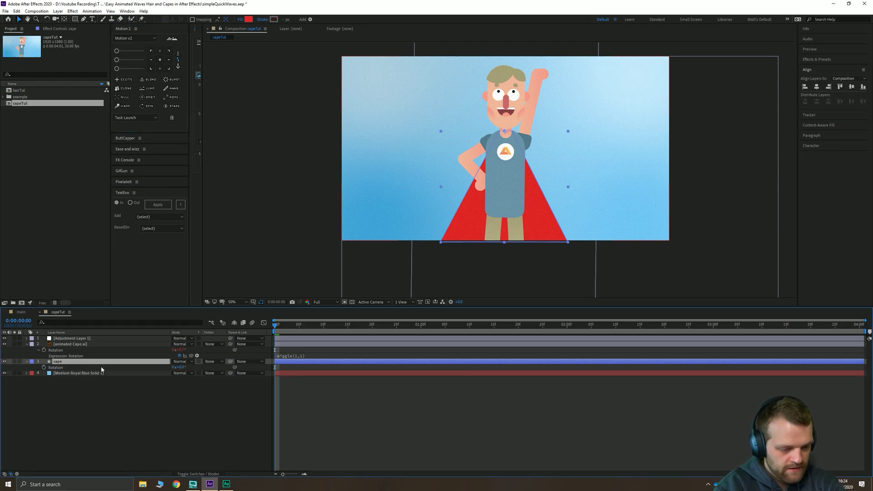
alt+click(45, 367)
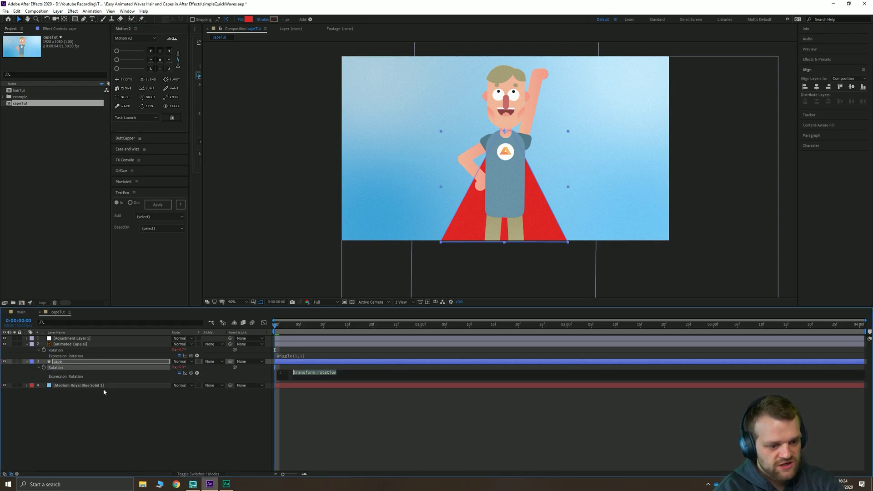
text(wiggle(1,5)
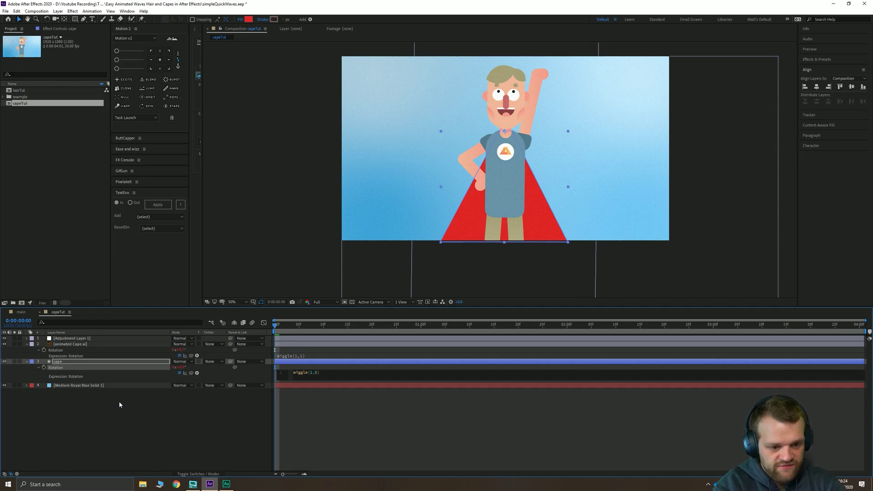
click(119, 401)
key(space)
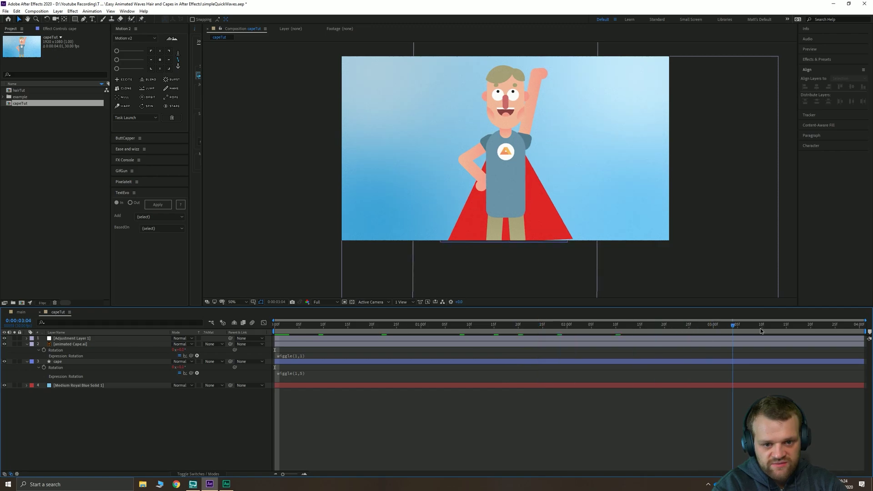
key(space)
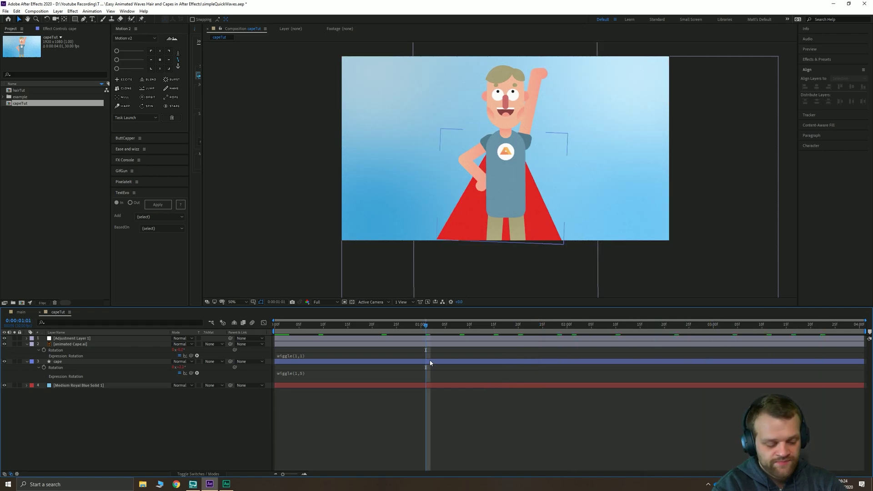
click(819, 59)
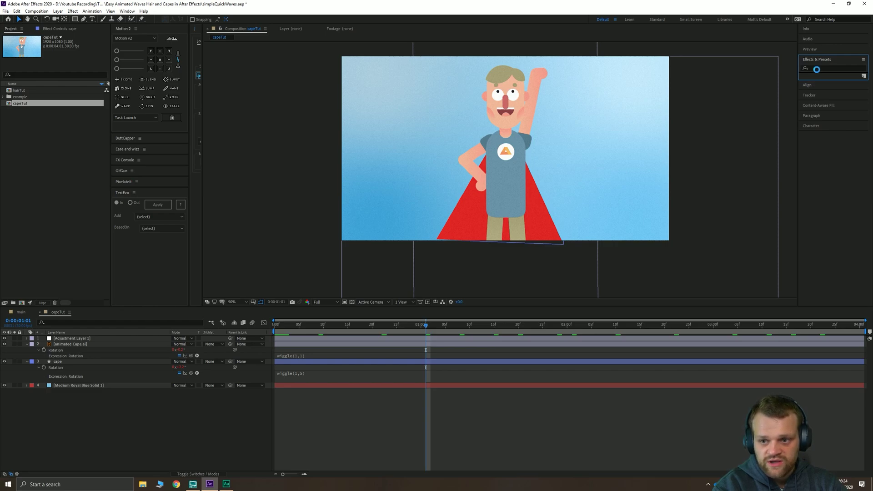
Step: Search 'wave', drop Wave Warp onto the cape layer, and set Pinning to All Edges
click(817, 69)
text(wave)
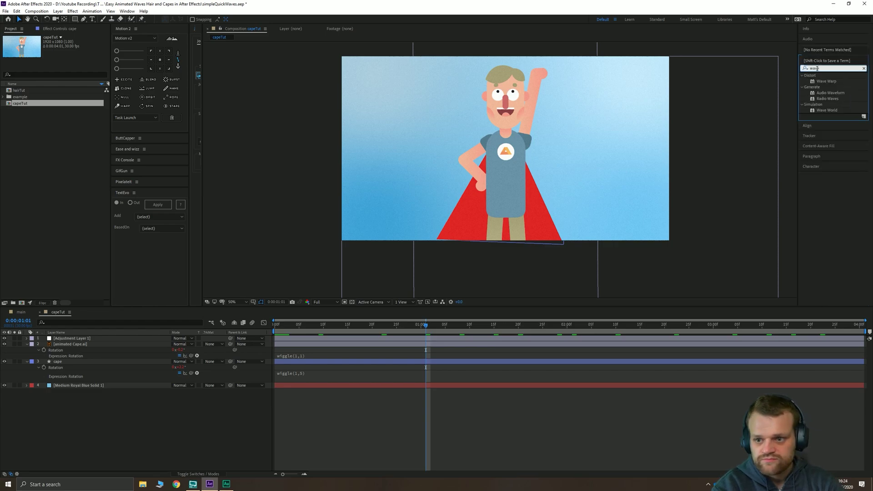
drag(827, 81, 76, 364)
scroll(426, 239, up, 2)
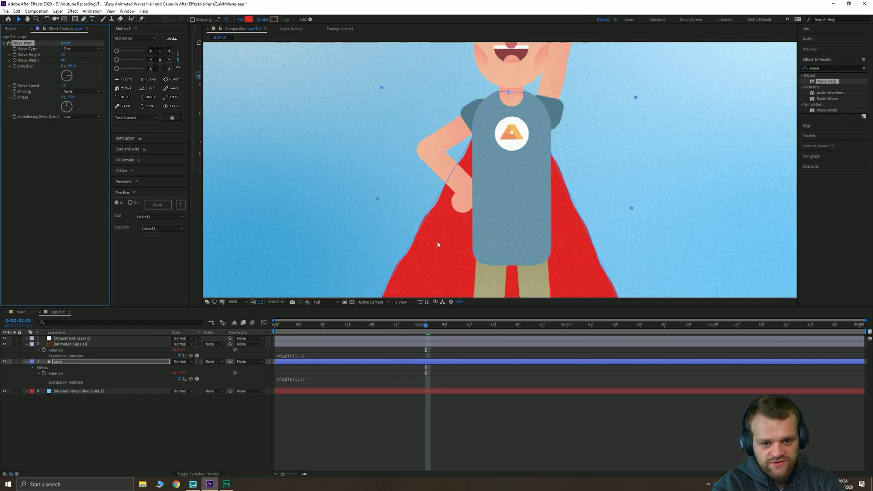
drag(437, 241, 398, 211)
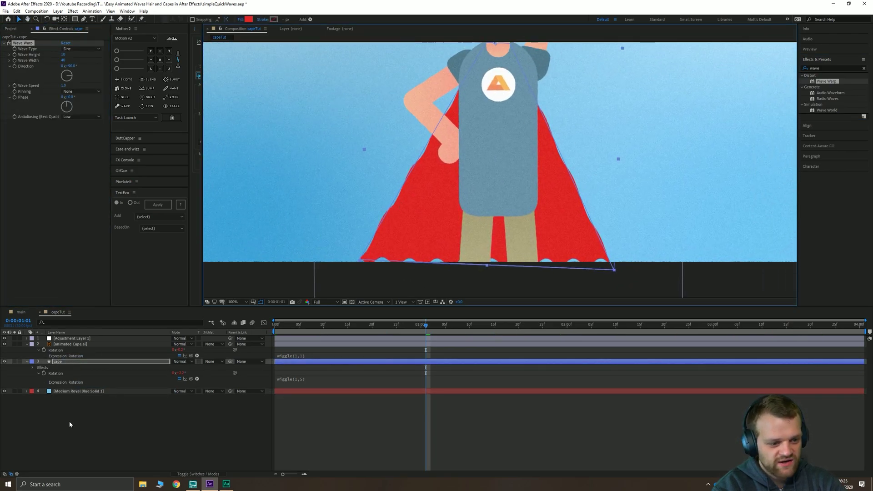
click(57, 363)
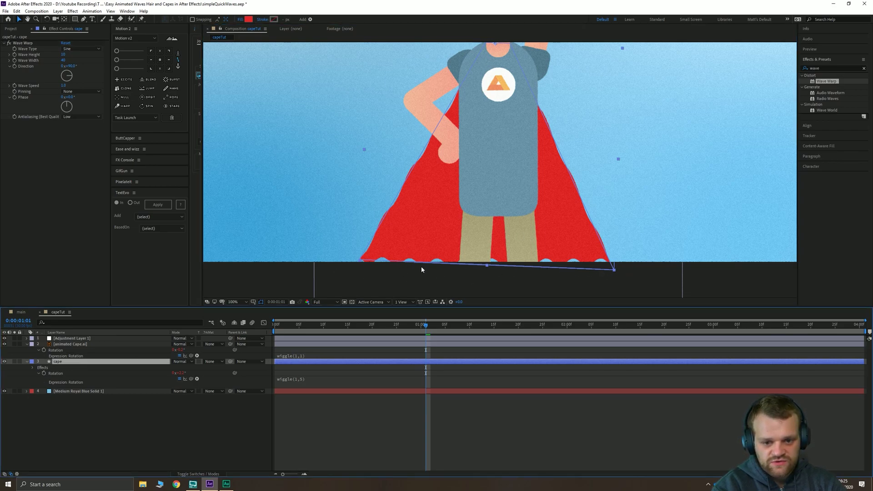
click(80, 92)
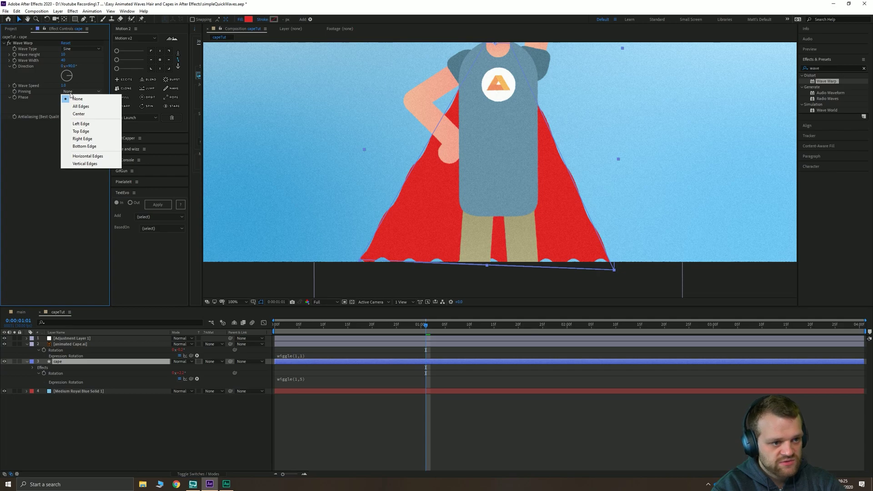
click(77, 106)
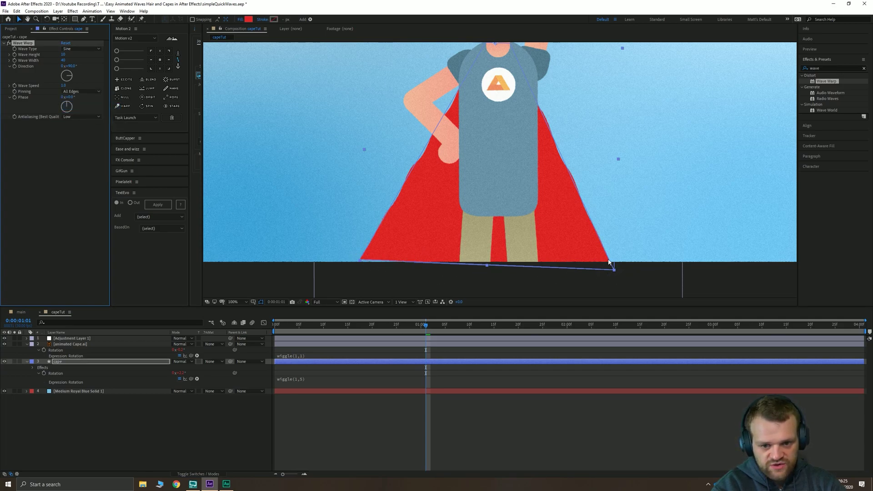
scroll(423, 173, down, 2)
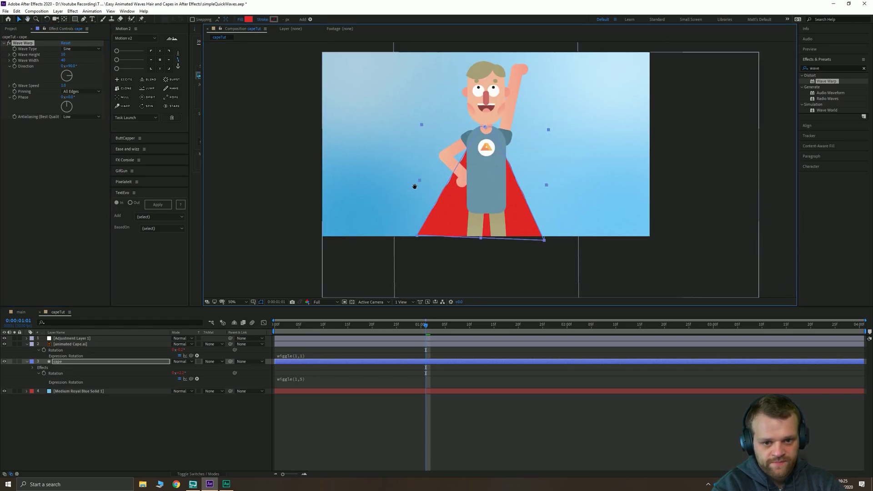
Step: Raise the Wave Warp height, widen the waves, and adjust the direction angle
drag(63, 56, 80, 56)
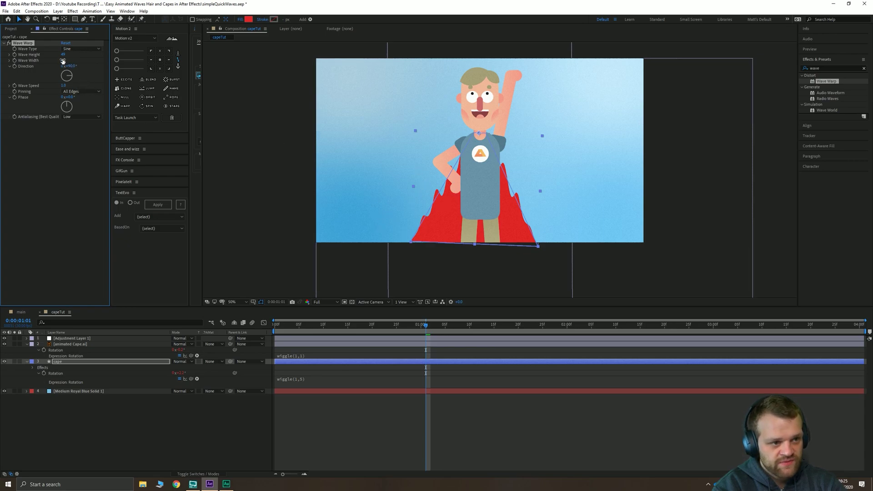
drag(91, 63, 383, 67)
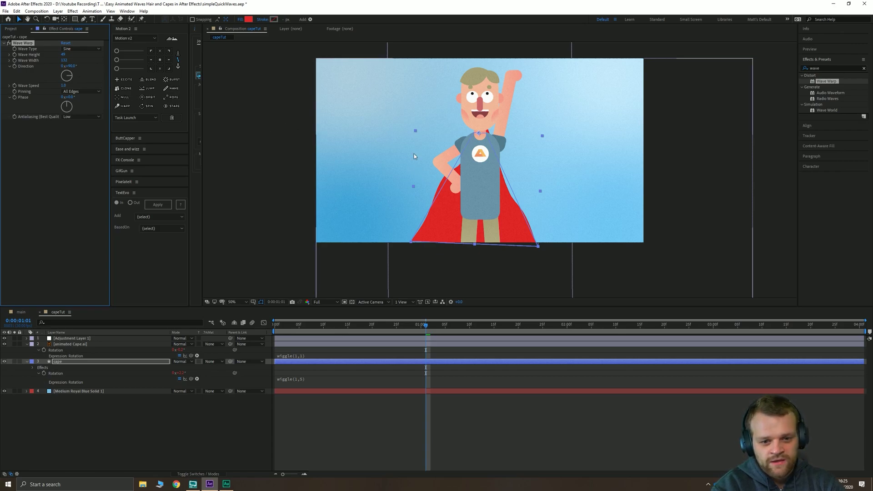
click(67, 86)
drag(68, 87, 68, 53)
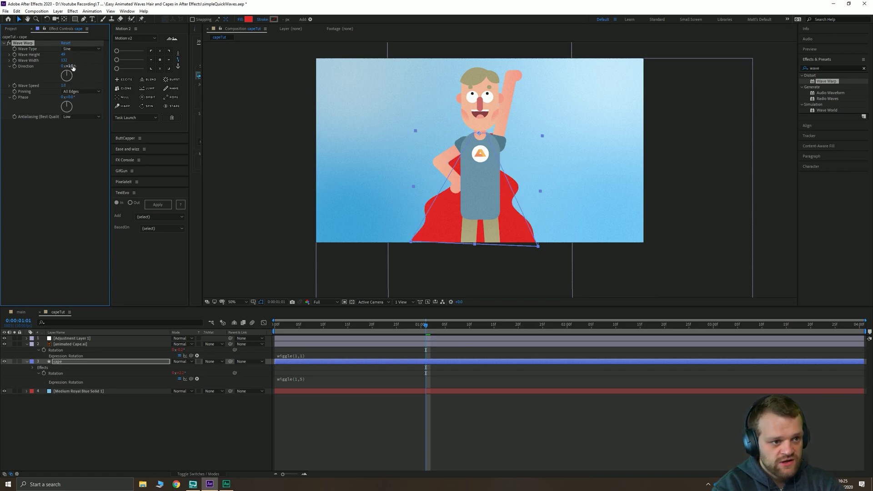
key(Return)
key(space)
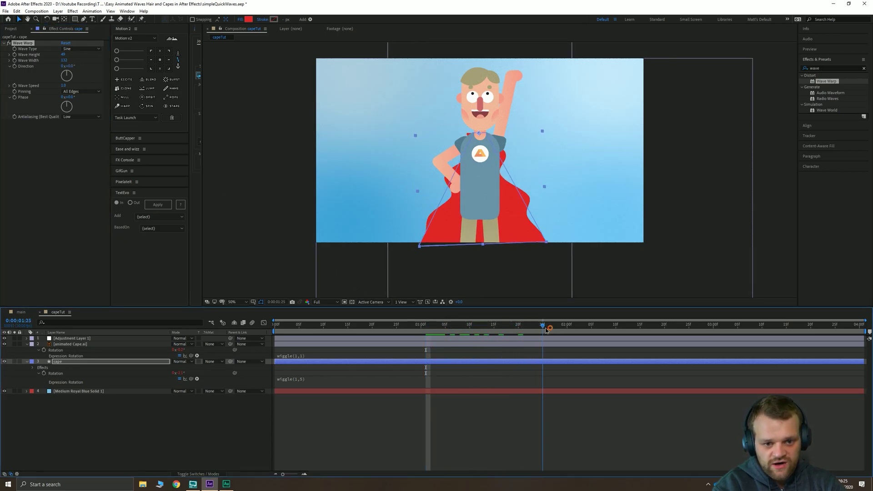
Step: Set the wave direction to 180° and wave speed to 0.7, previewing from the start
click(68, 67)
text(180)
key(Return)
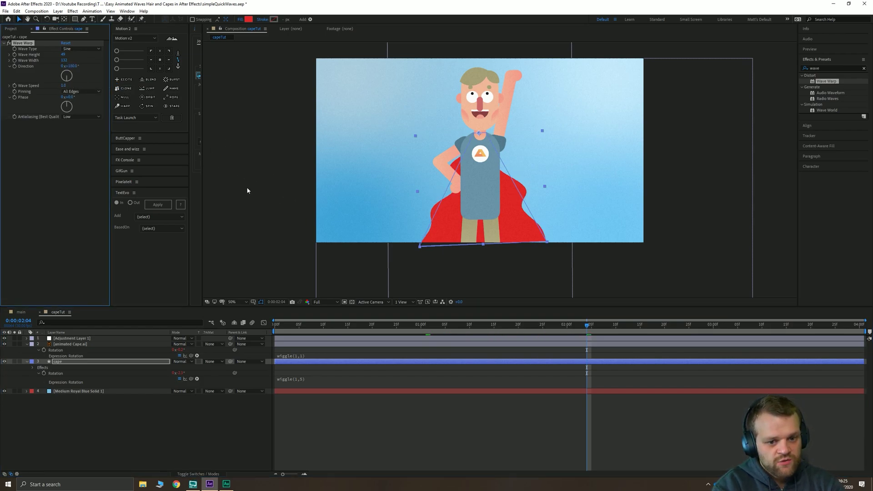
drag(286, 324, 275, 324)
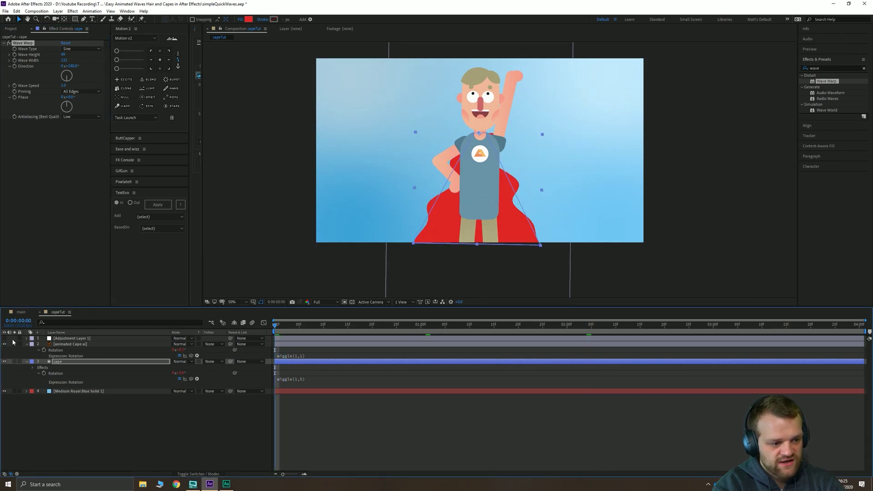
key(space)
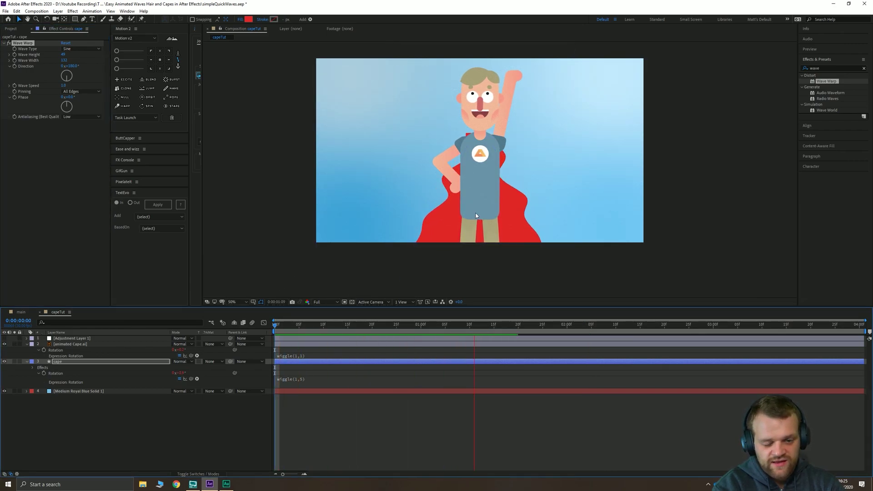
click(63, 86)
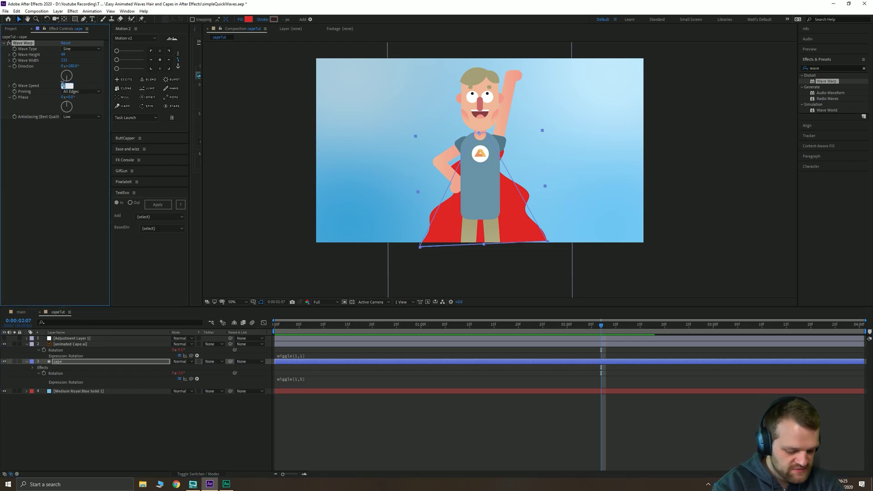
text(0.7)
key(Return)
key(space)
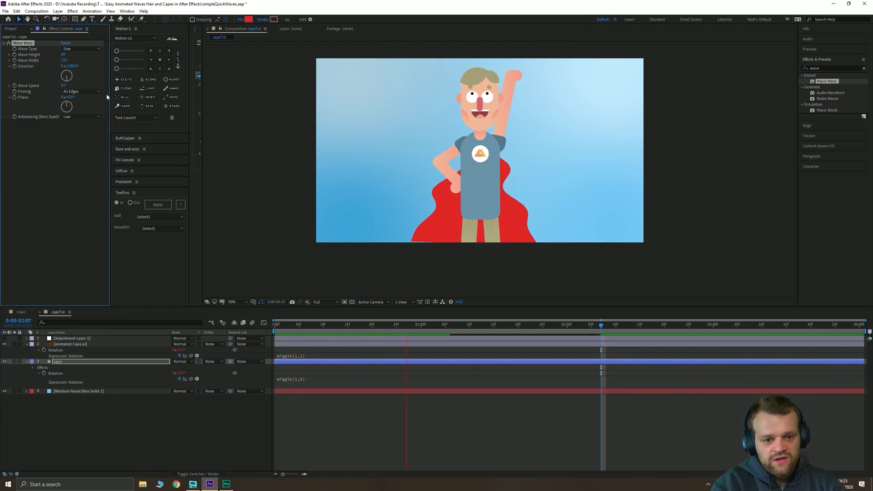
key(space)
Step: Fine-tune wave height to 24 and width to 234, lower the cape's bottom edge, and preview
drag(60, 57, 56, 57)
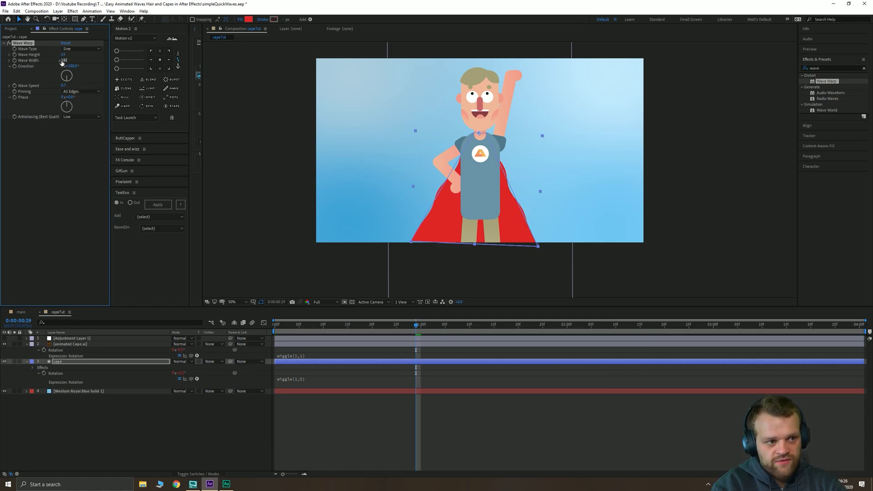
drag(66, 60, 423, 65)
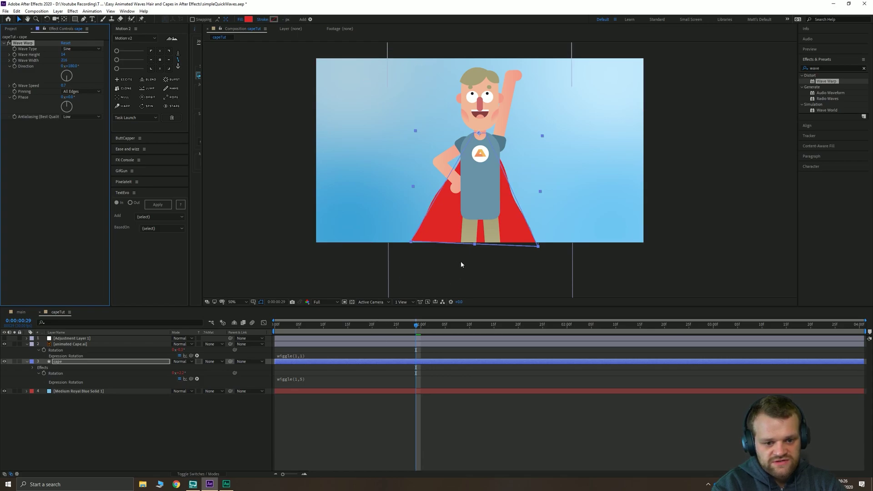
drag(474, 248, 496, 255)
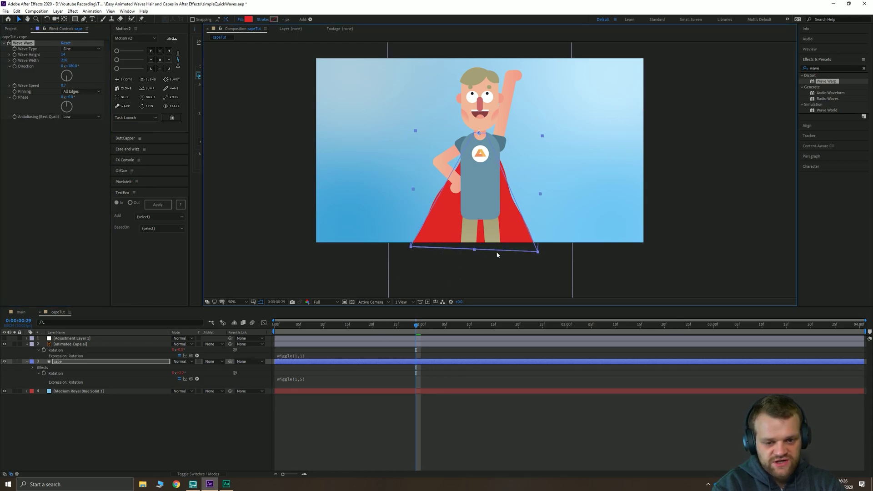
key(space)
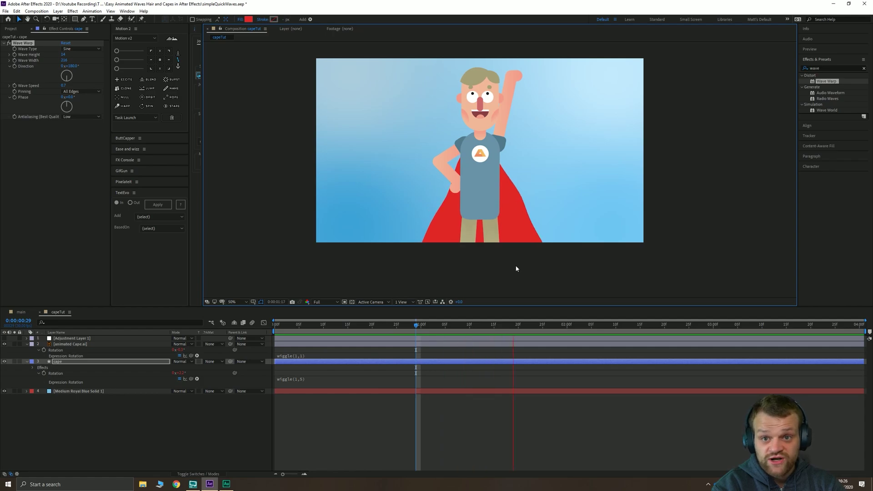
key(space)
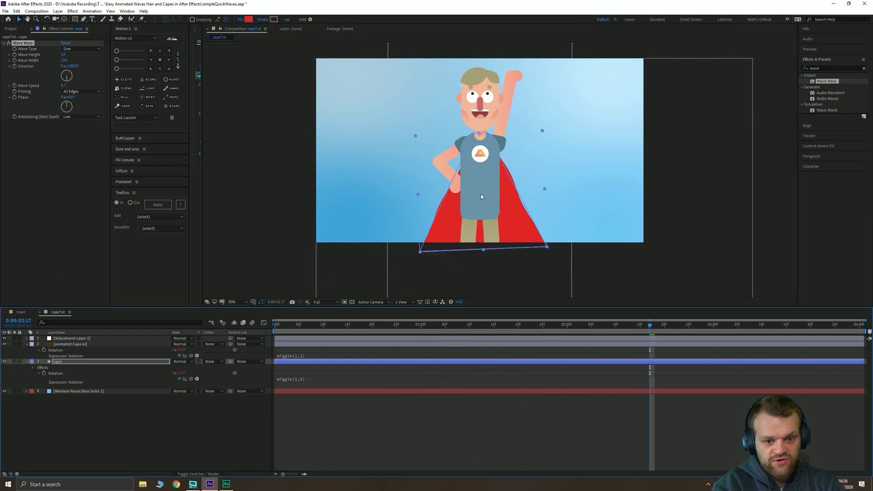
key(space)
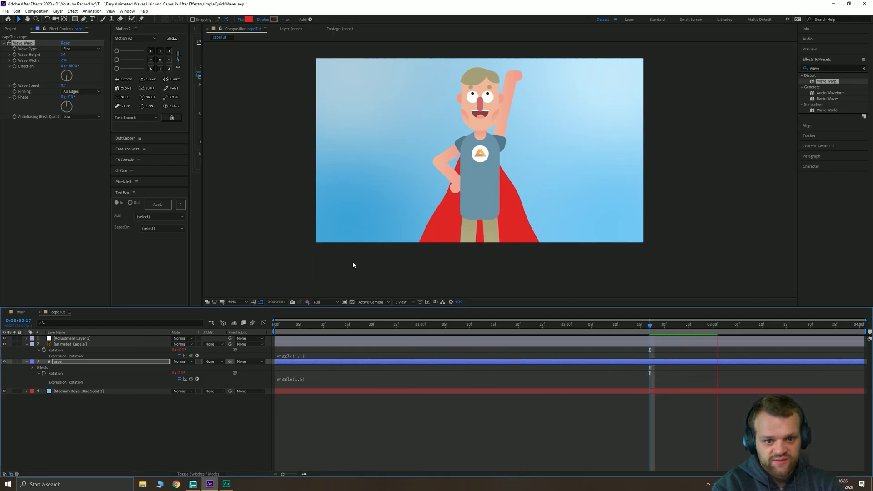
key(space)
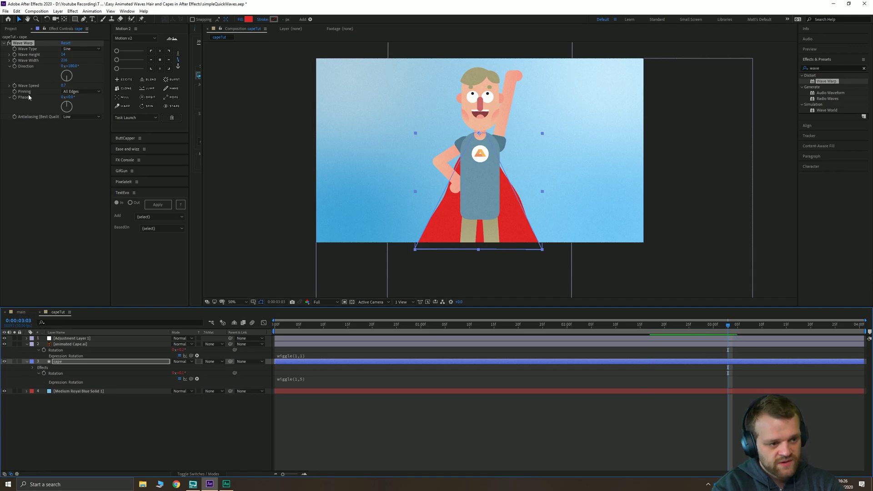
Step: Open hairTut from the Project panel, scrub its opening, and hide Adjustment Layer 1
click(9, 29)
double_click(20, 90)
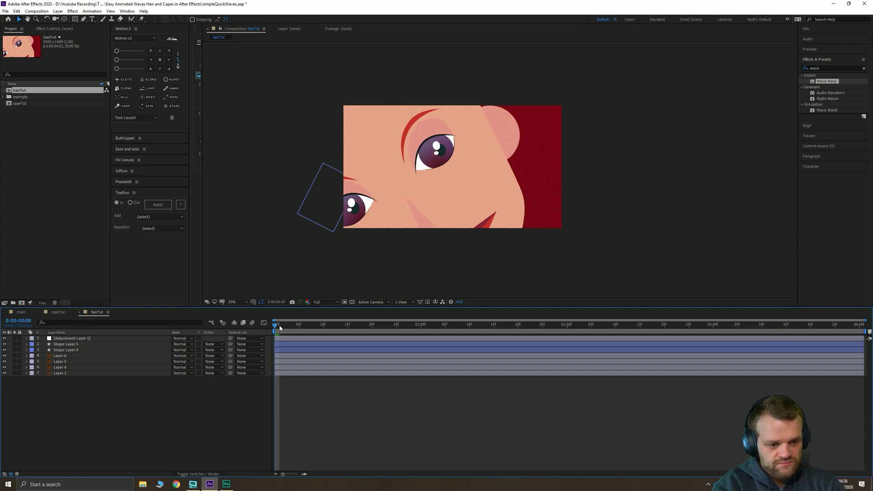
drag(280, 327, 153, 335)
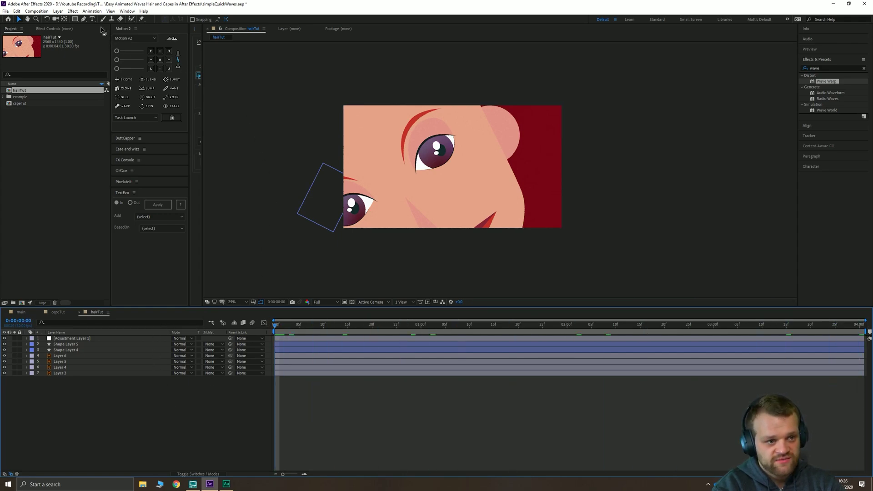
click(5, 338)
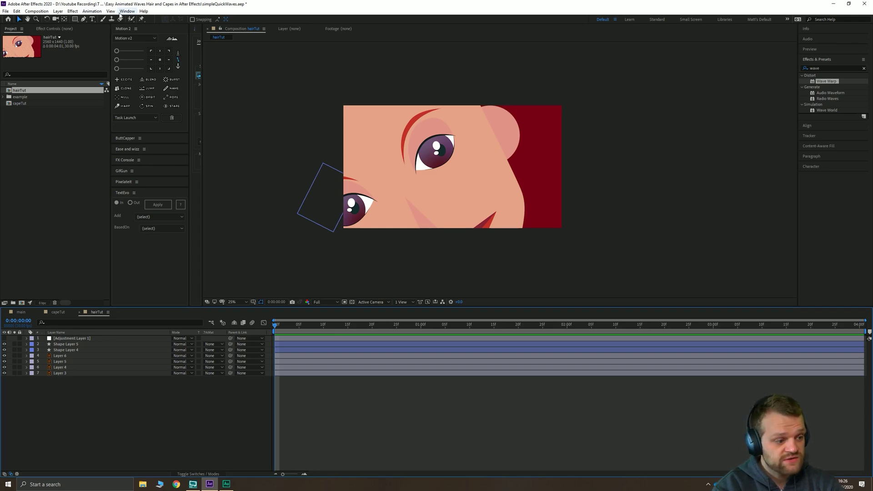
Step: Choose the Pen tool and sample the eyebrow's red as the shape fill colour
click(84, 20)
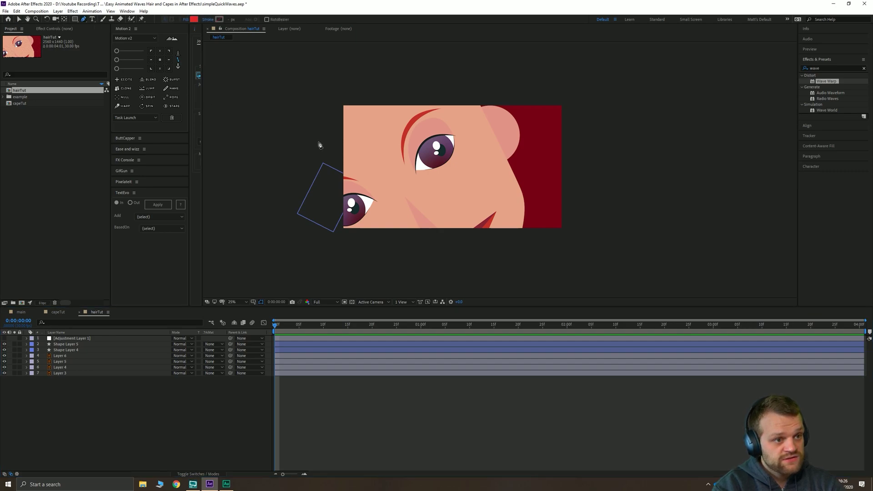
click(194, 19)
click(147, 51)
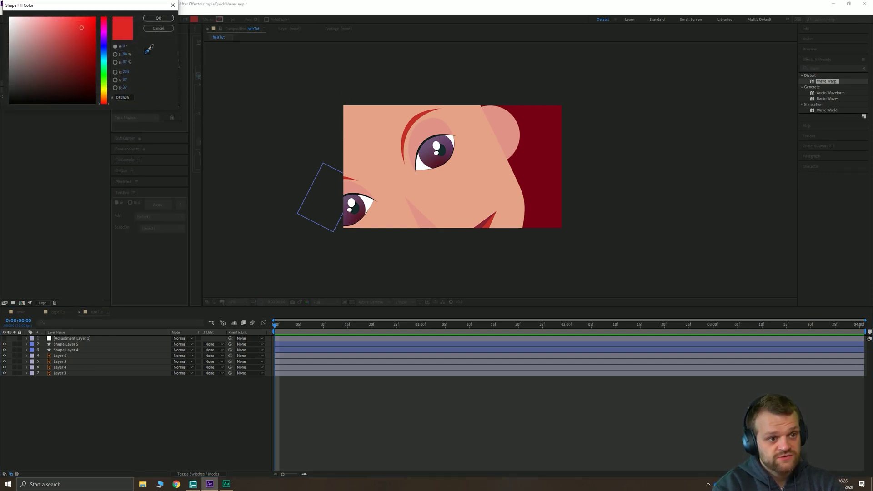
click(156, 19)
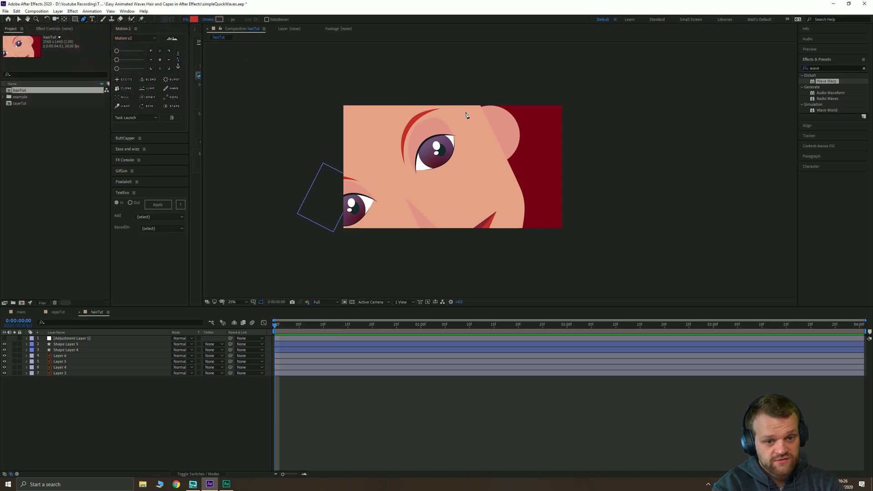
Step: Draw a red triangle over the upper-right of the face and nudge it slightly up-right
click(411, 78)
click(601, 240)
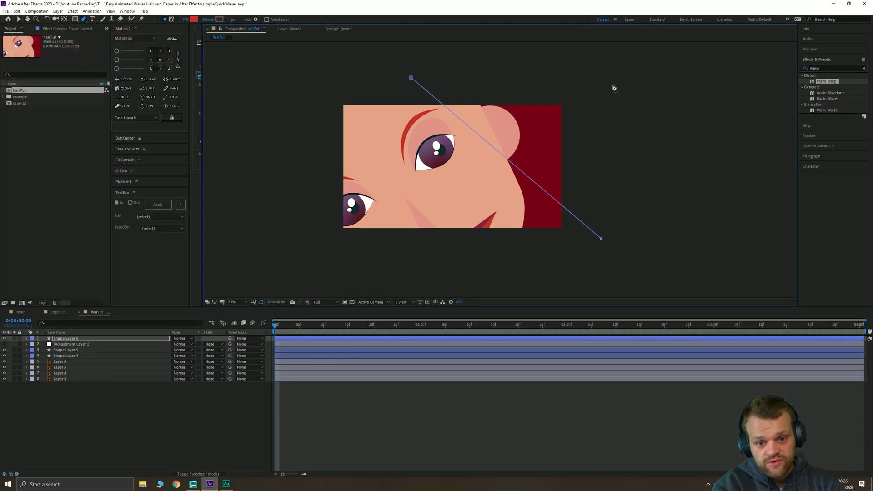
click(626, 55)
click(411, 78)
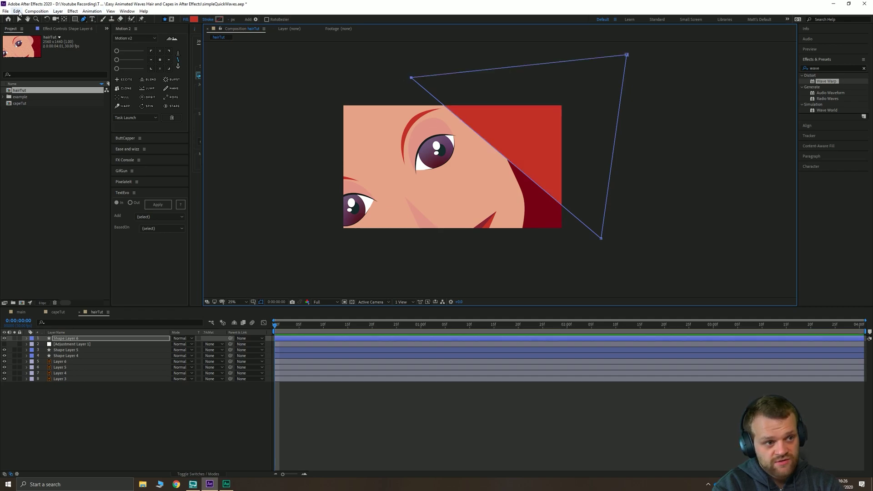
click(18, 19)
click(485, 84)
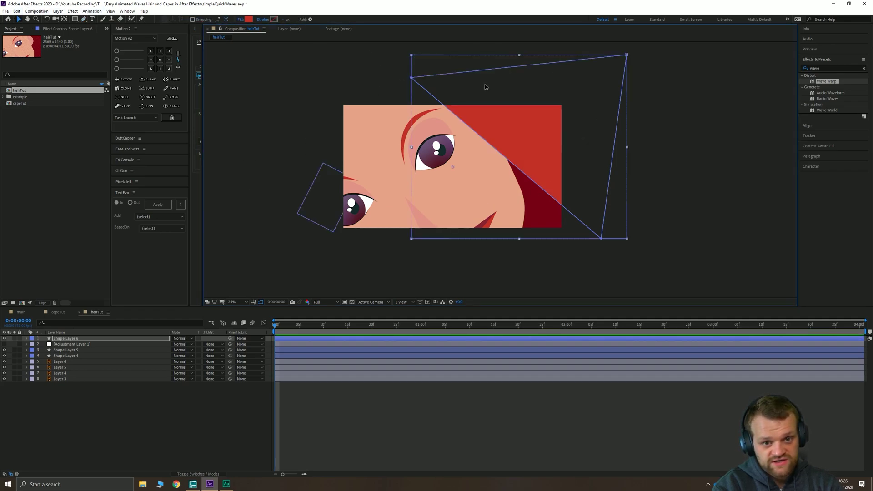
mouse_move(451, 94)
mouse_down()
mouse_move(469, 86)
mouse_move(454, 88)
mouse_up()
Step: Rename the new shape layer to 'hairR'
click(67, 339)
key(Return)
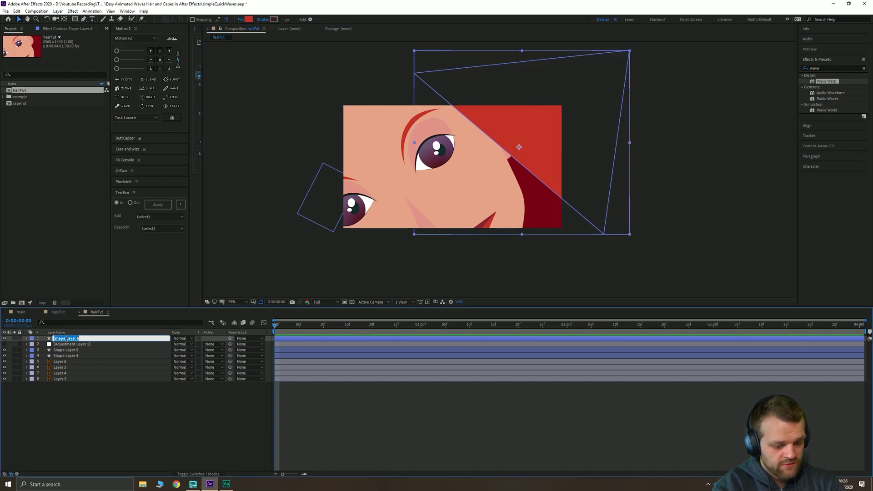
text(hairR)
key(Return)
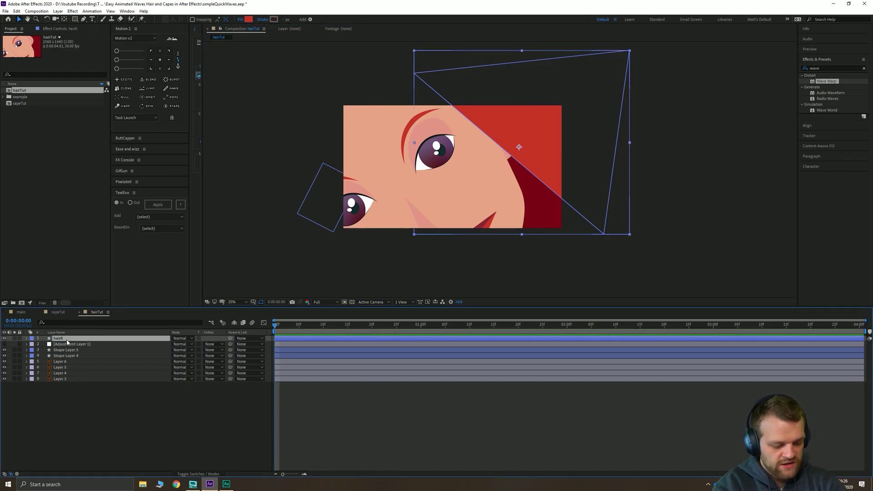
key(ctrl+space)
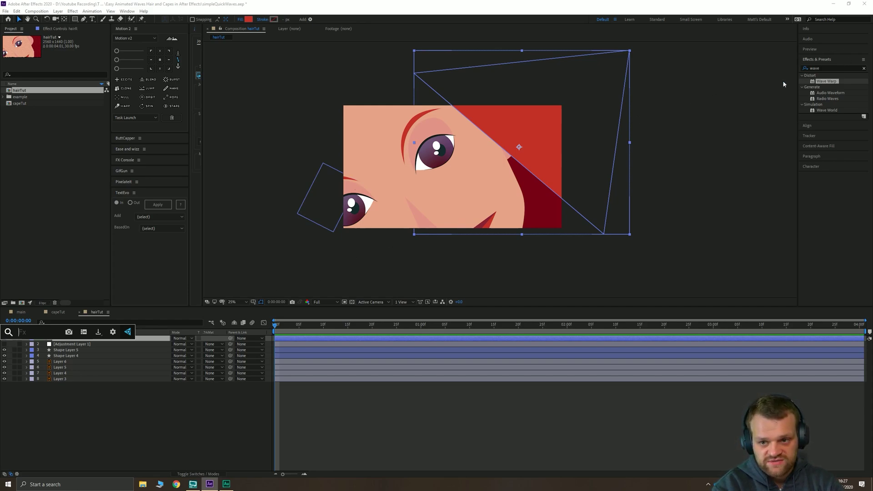
Step: Apply Wave Warp to hairR through the effect search and pin All Edges
text(wave)
key(Down)
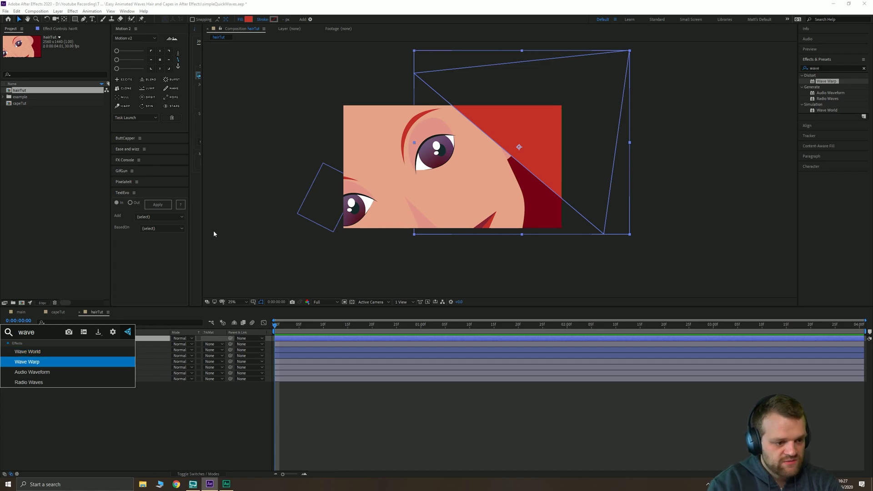
key(Return)
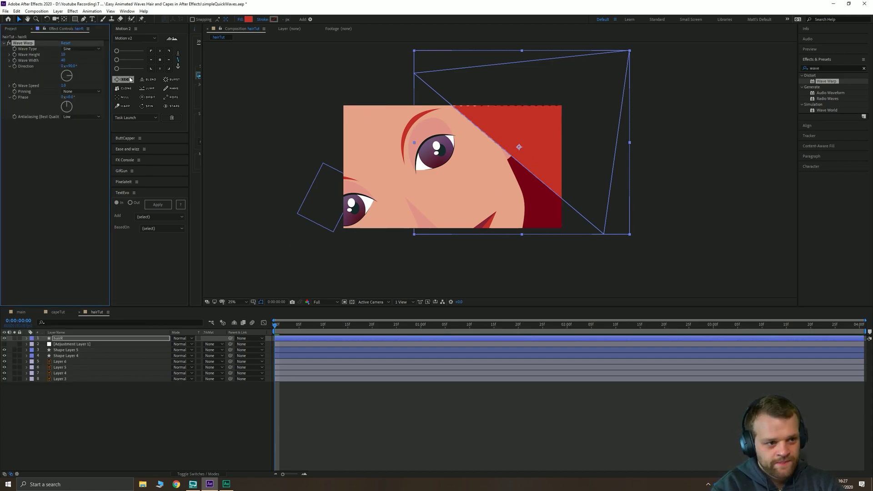
click(77, 93)
click(87, 105)
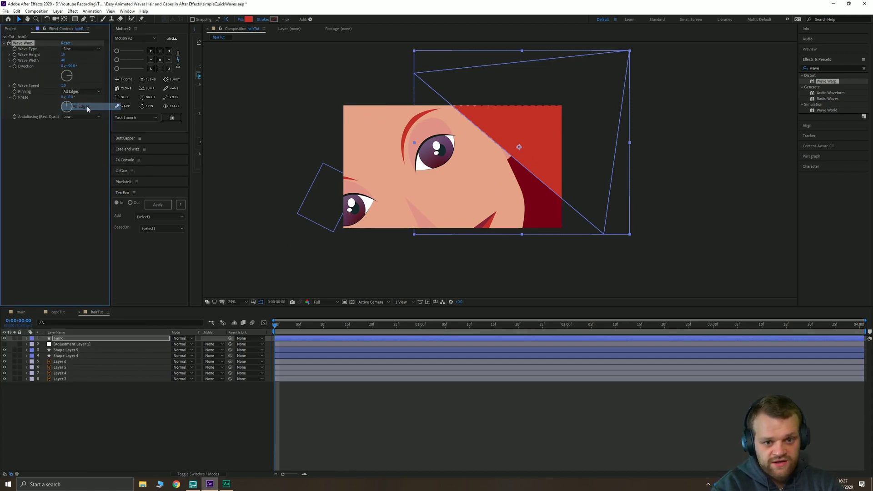
Step: Set wave width to 1000, raise the wave height, turn direction to about 142°, and preview
key(period)
drag(63, 54, 95, 60)
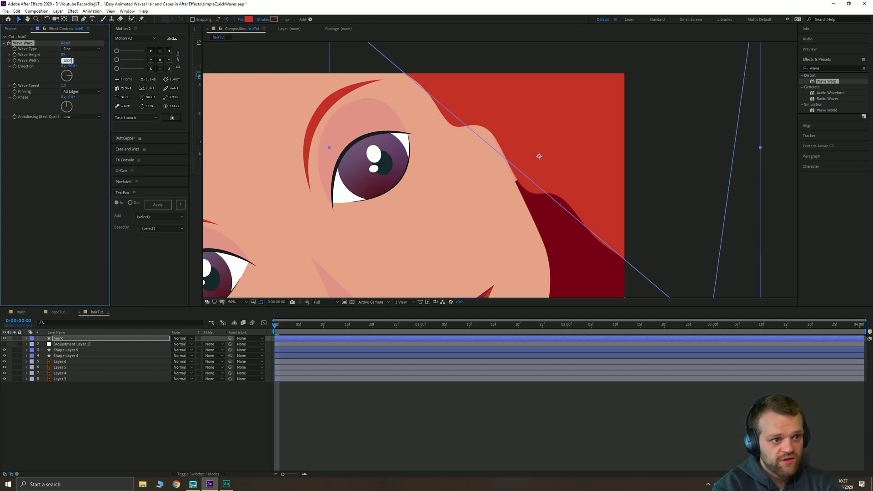
key(Return)
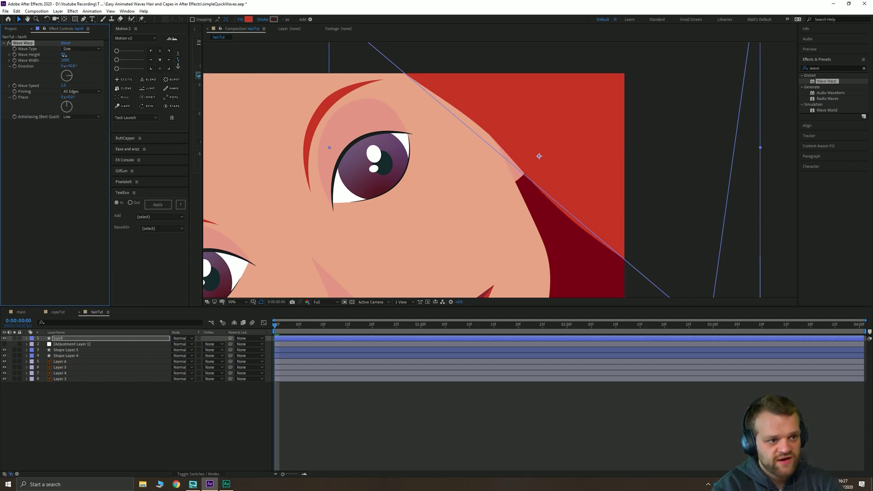
drag(64, 55, 81, 44)
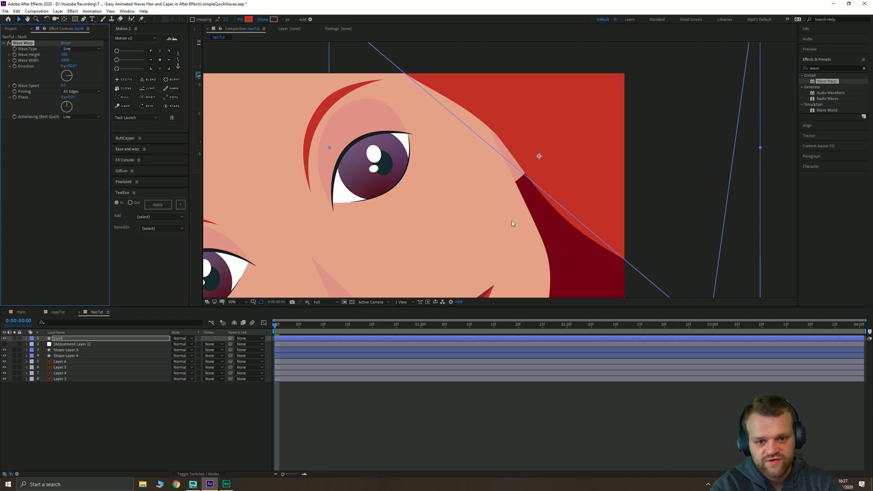
key(comma)
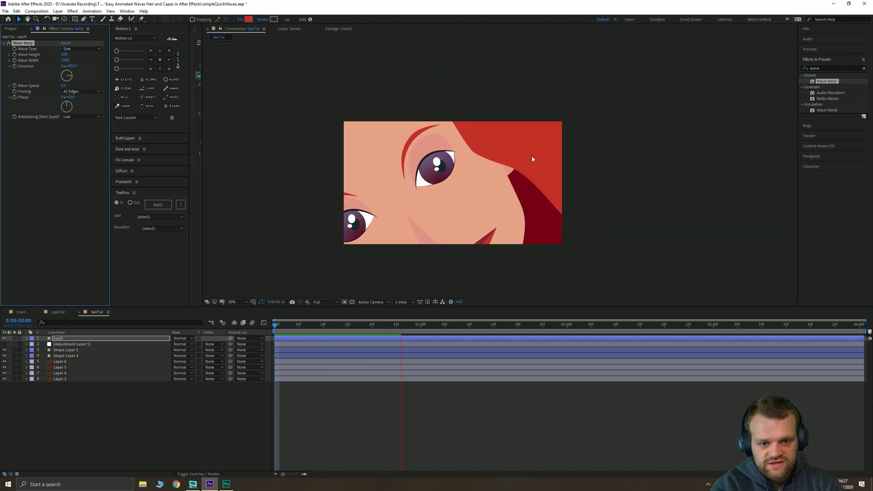
key(space)
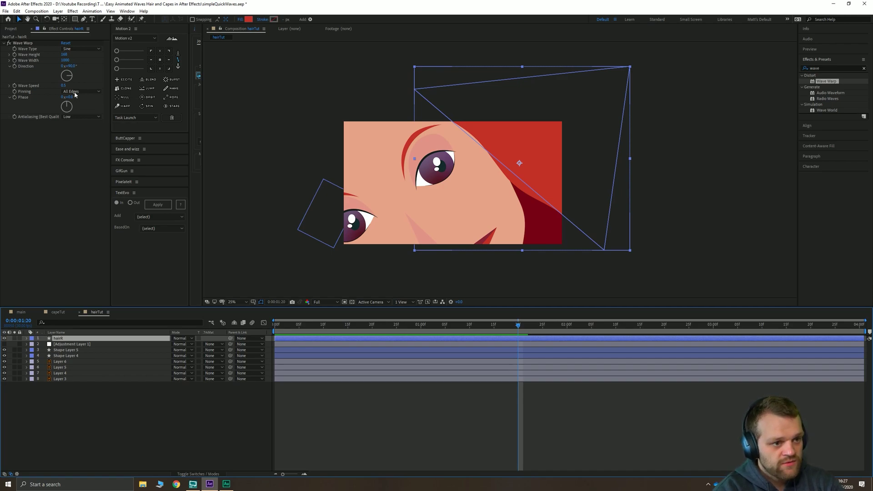
drag(68, 79, 73, 85)
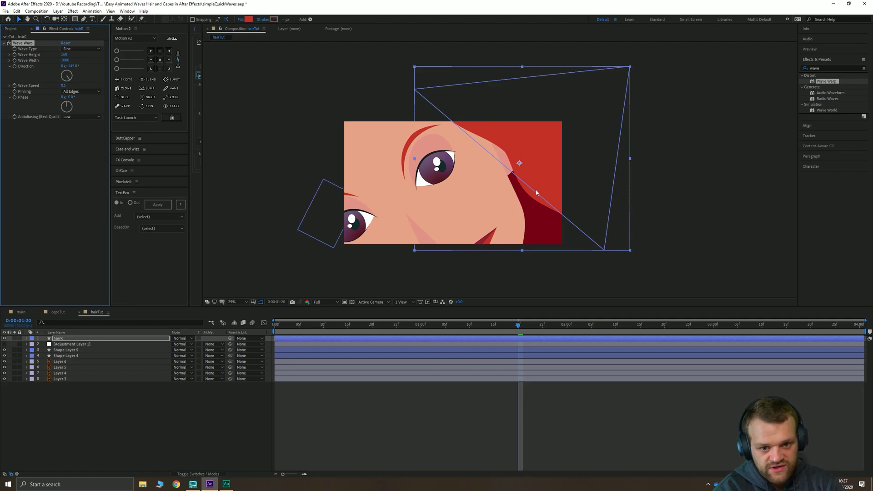
key(space)
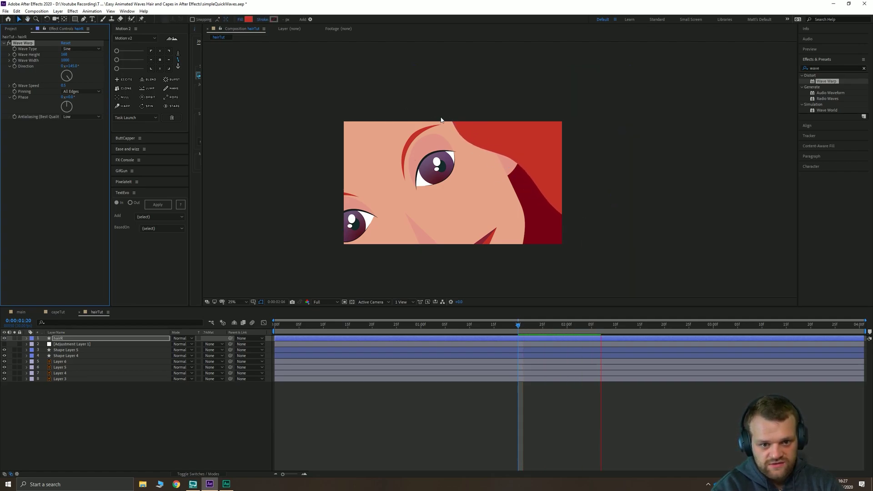
key(space)
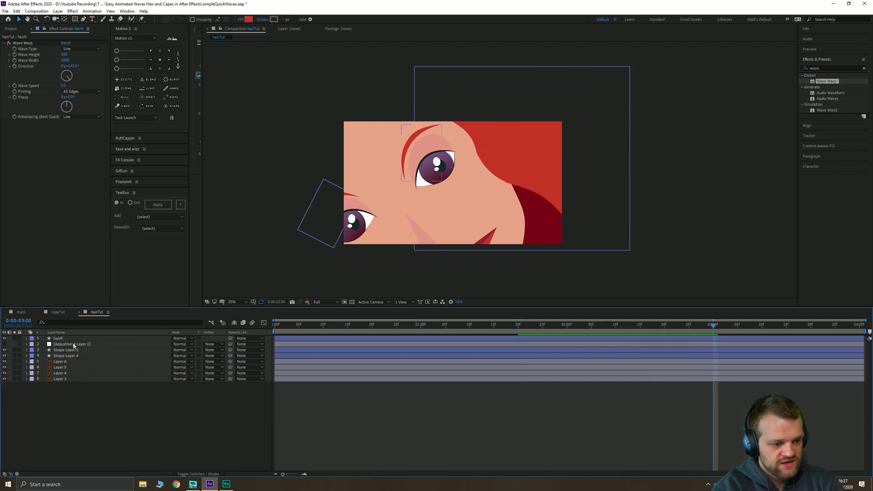
click(53, 338)
Step: Duplicate hairR as 'hairL', rotate it 180°, and place it on the face's left edge
key(ctrl+d)
key(Return)
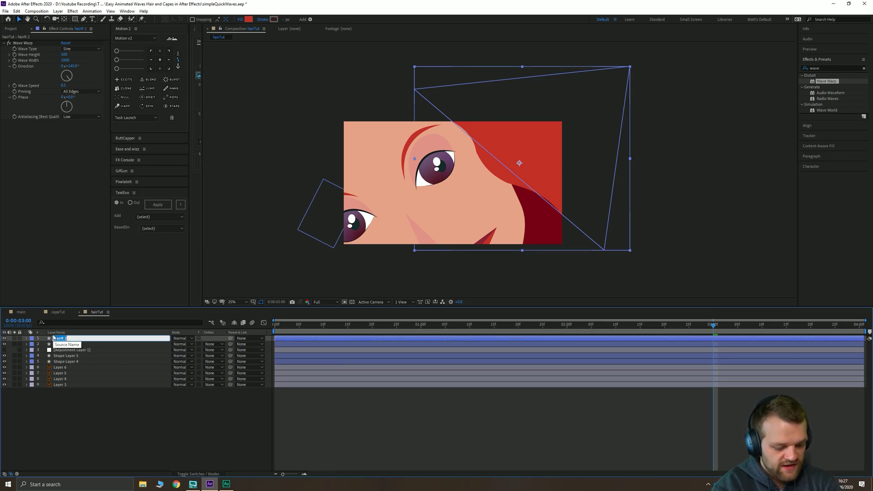
text(hairL)
key(Return)
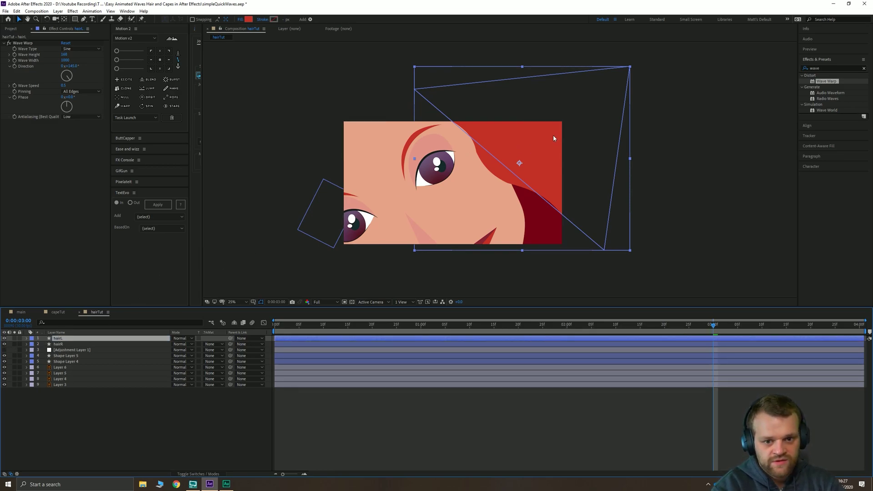
drag(553, 135, 348, 252)
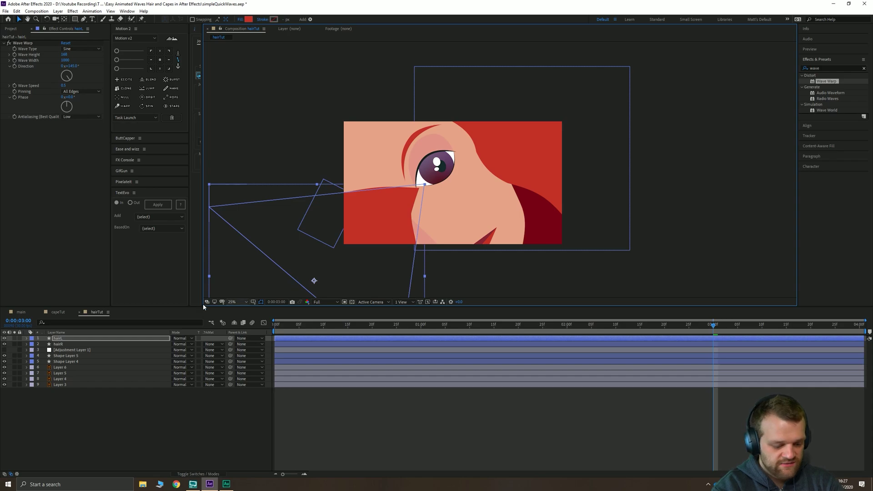
key(r)
click(179, 344)
text(180)
key(Return)
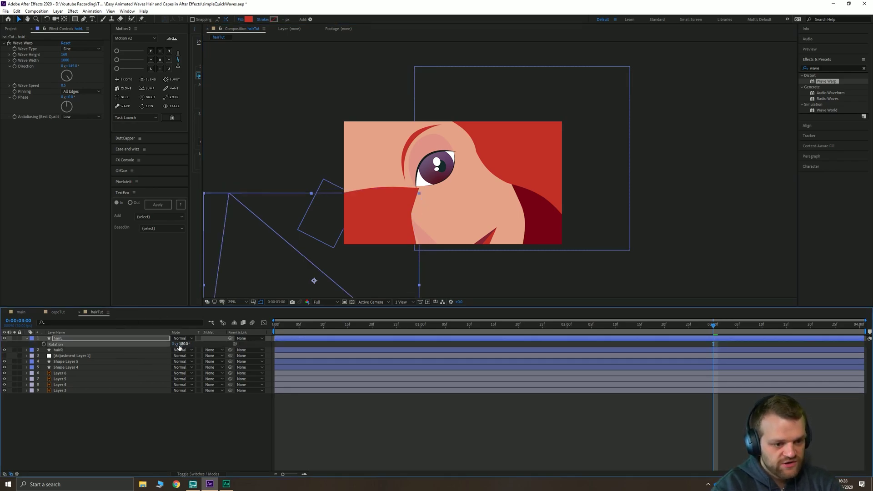
drag(259, 275, 331, 223)
Step: Set hairL's wave direction to 145° and preview both hair pieces
click(66, 75)
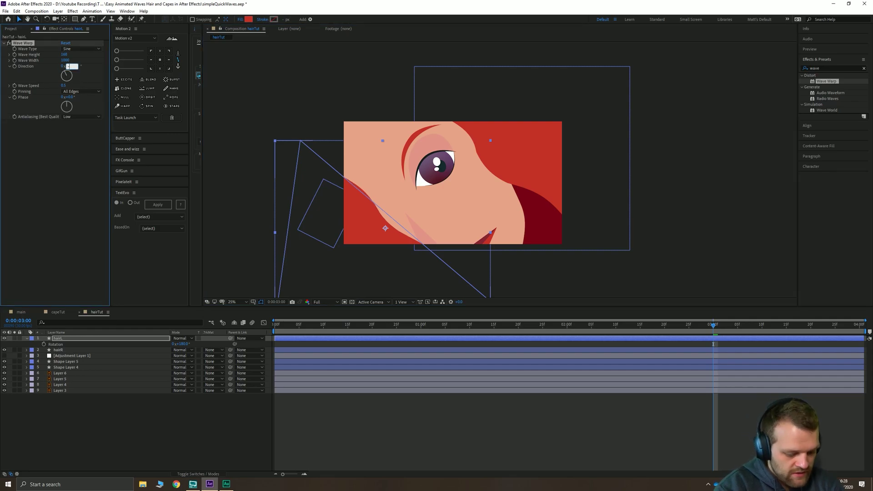
key(space)
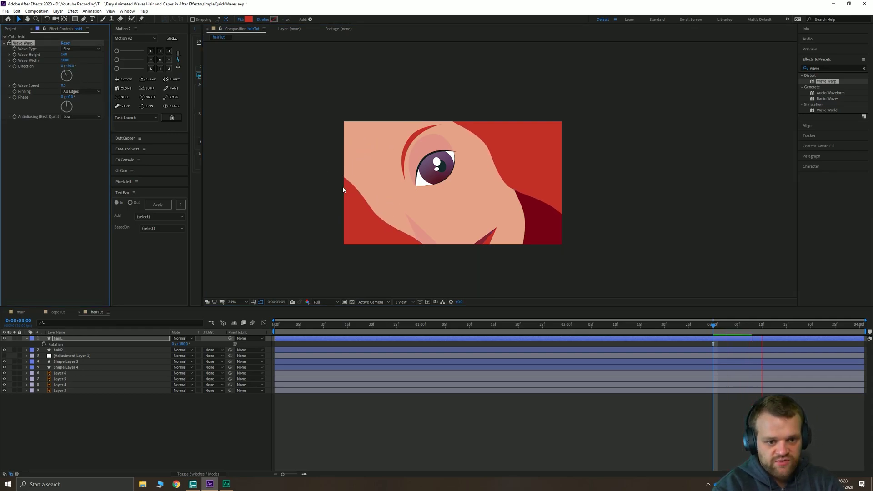
key(space)
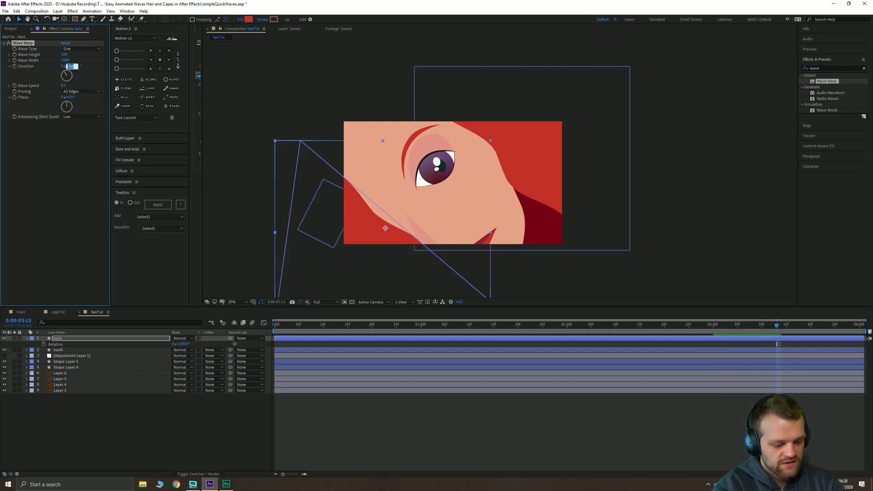
text(145)
key(Return)
key(space)
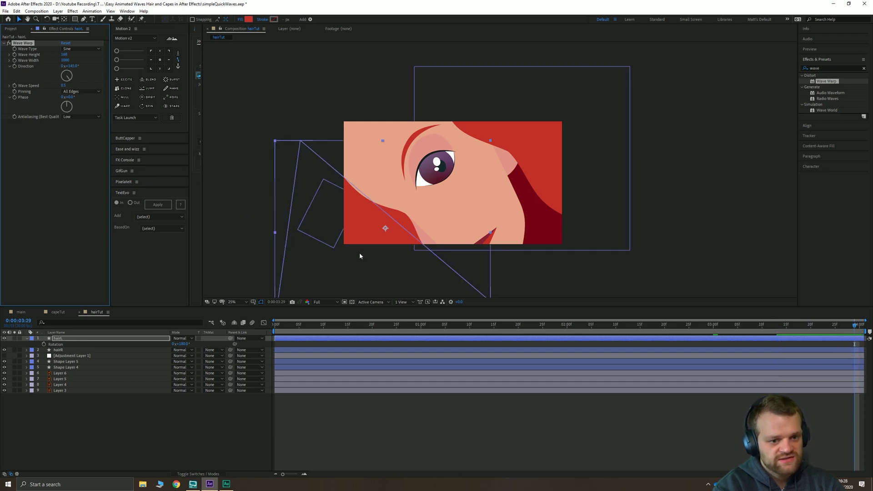
Step: Shift hairL down-left to reveal the lower eye, set wave width to 800, and preview
drag(360, 256, 354, 288)
click(66, 60)
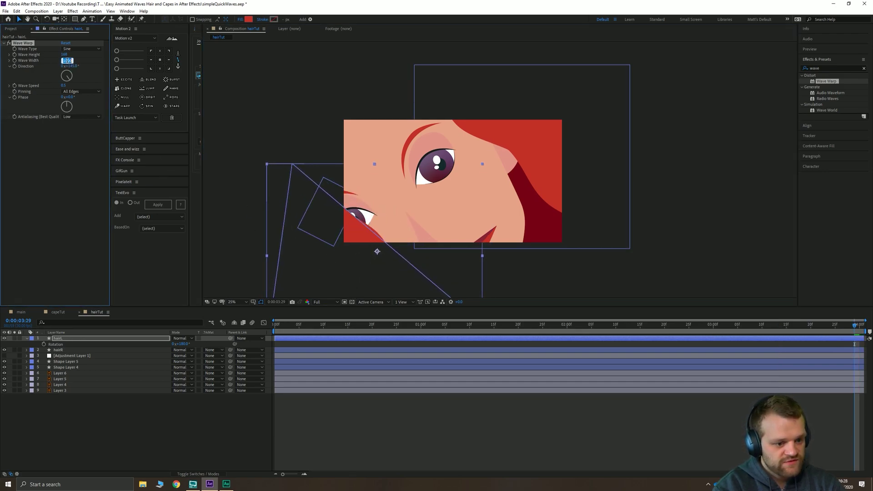
key(space)
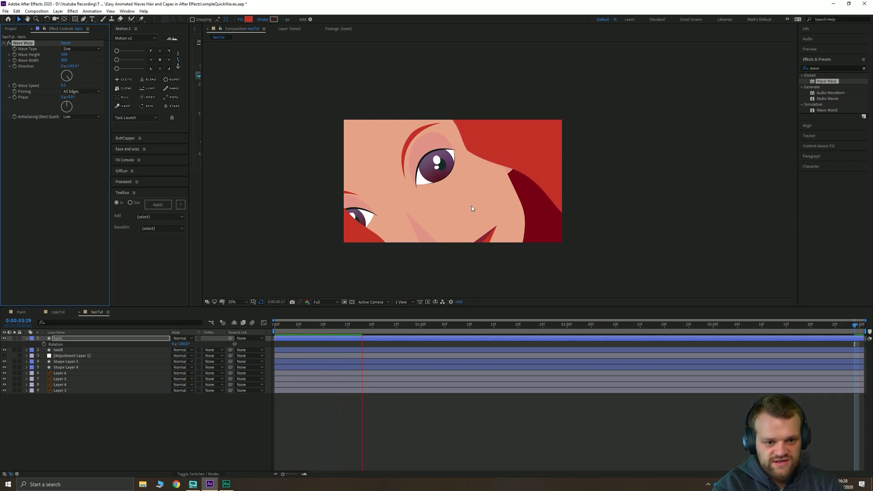
key(space)
click(209, 395)
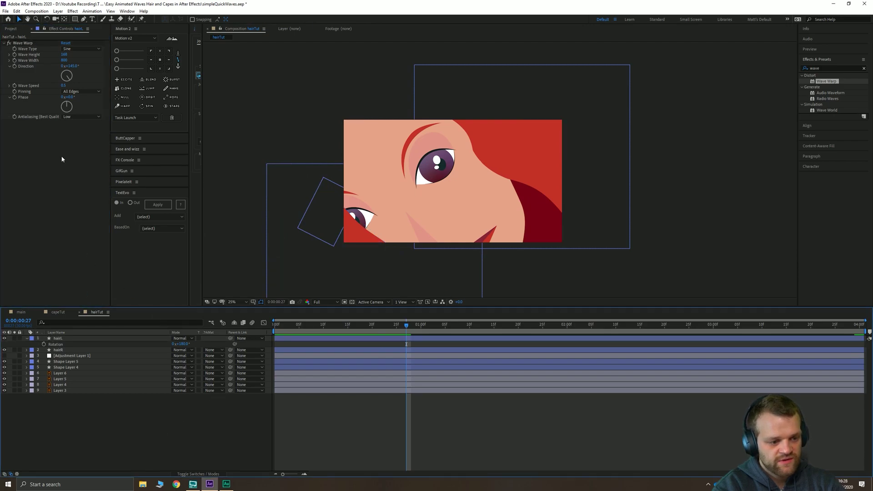
Step: Draw a red triangular hair strand beside the brow with the Pen tool and name its layer hairM
click(83, 19)
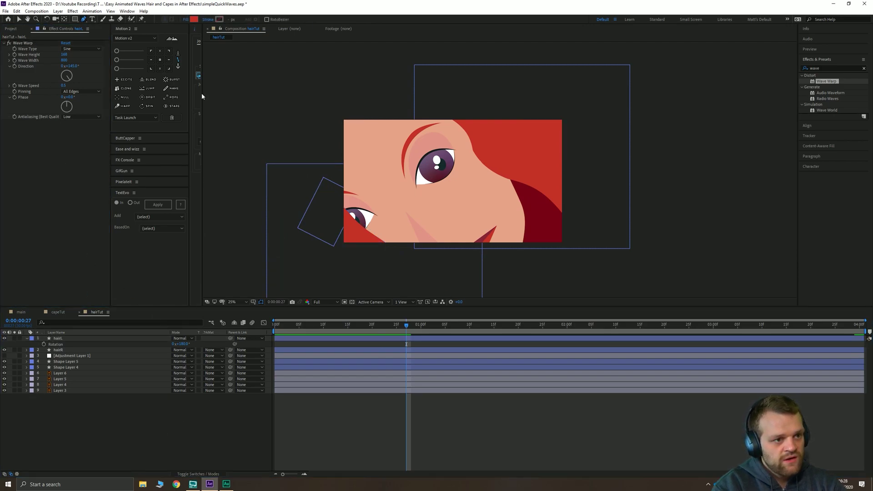
click(347, 106)
click(313, 132)
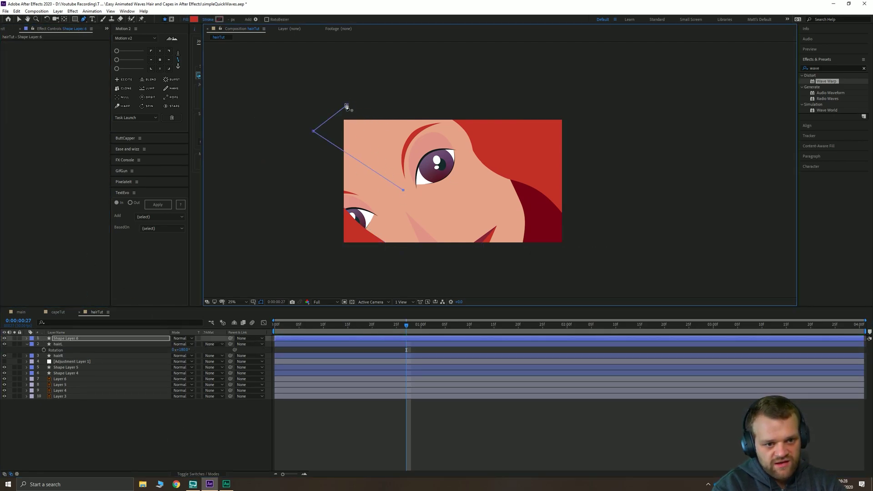
click(346, 106)
click(19, 19)
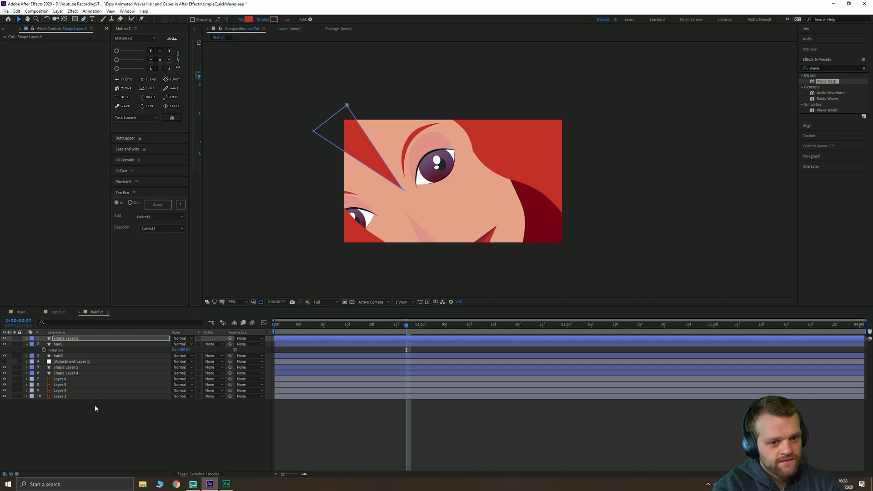
click(64, 338)
key(Return)
text(hairM)
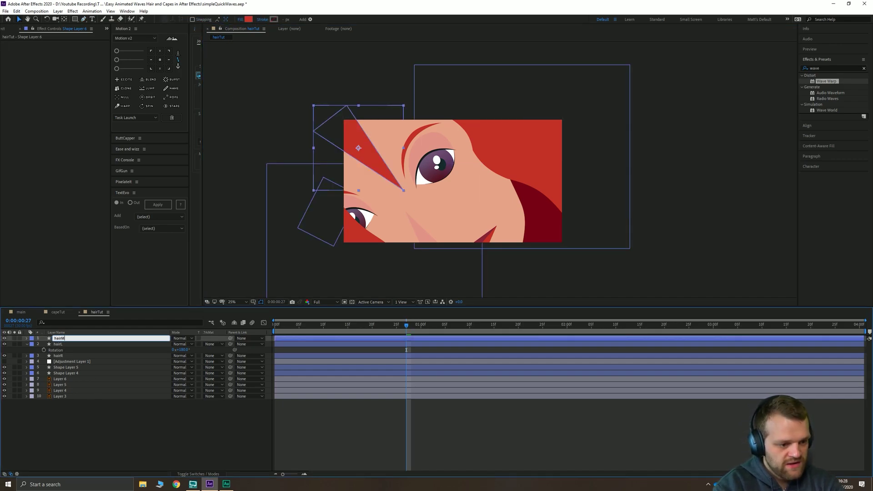
key(Return)
Step: Apply Wave Warp to hairM from the effect search, then zoom to 50% on the strand
key(ctrl+space)
text(wave)
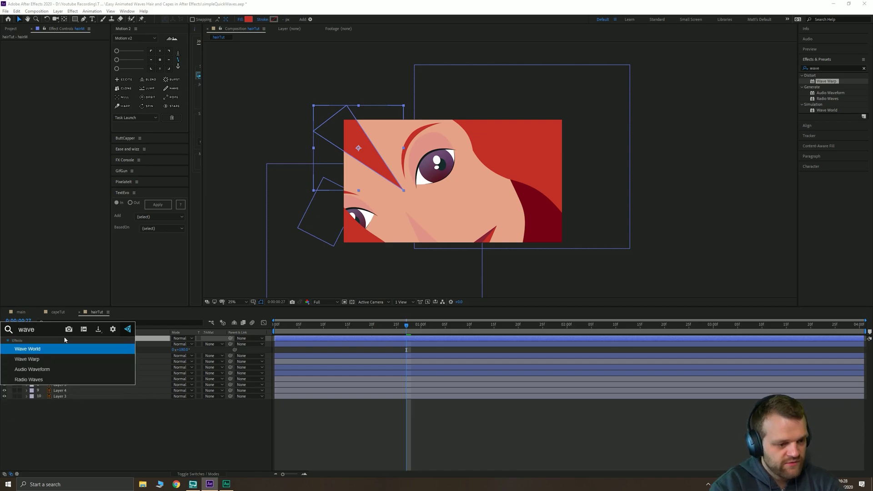
key(Down)
key(Return)
key(period)
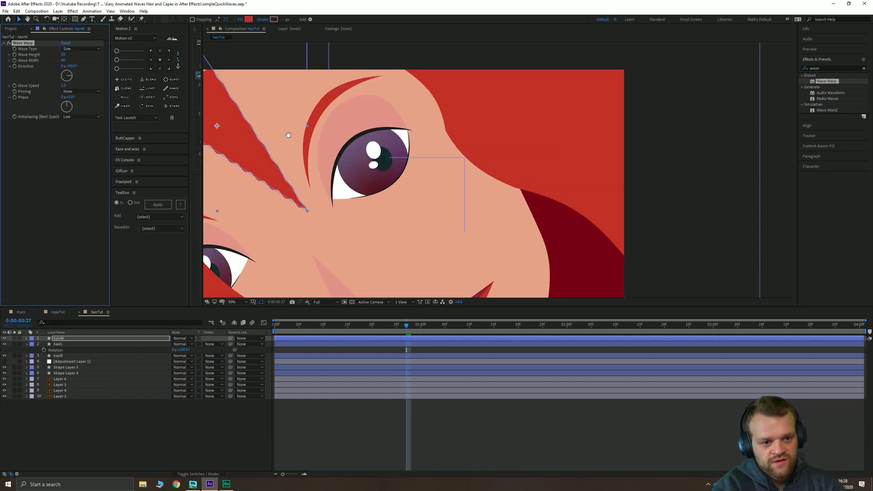
drag(265, 123, 419, 188)
Step: Set hairM's Wave Warp Pinning to All Edges after trying Left Edge and Center
click(81, 91)
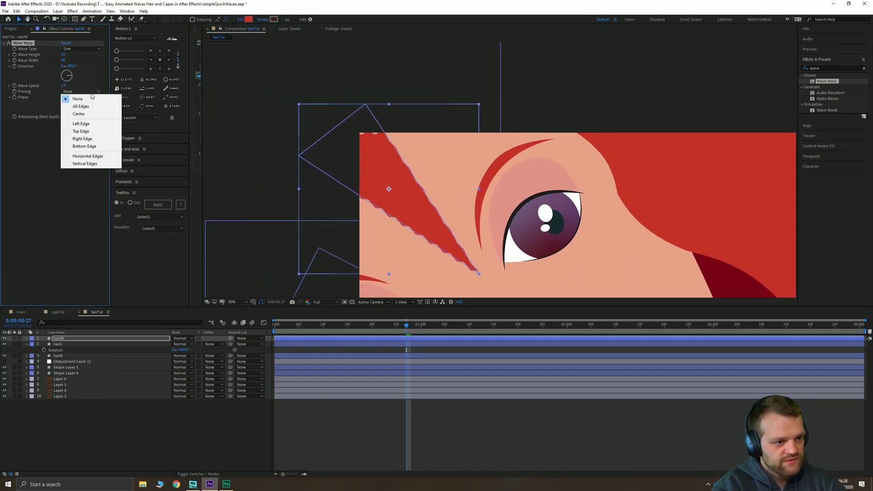
click(86, 123)
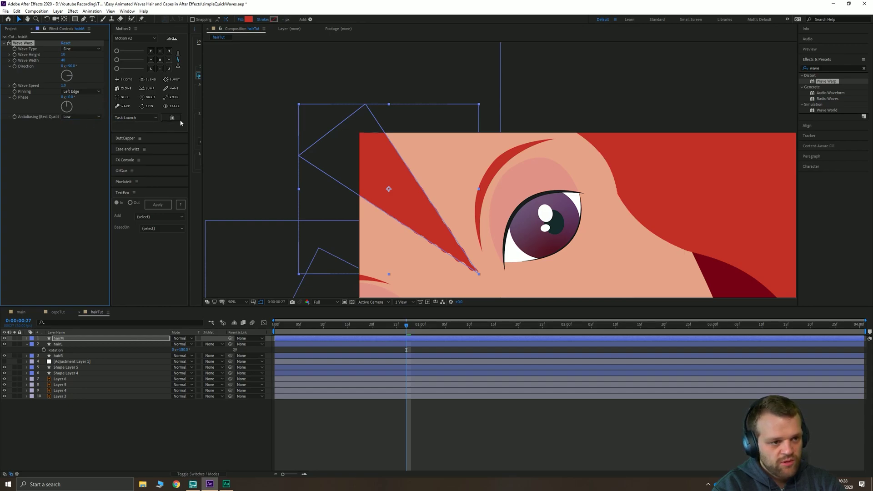
click(80, 91)
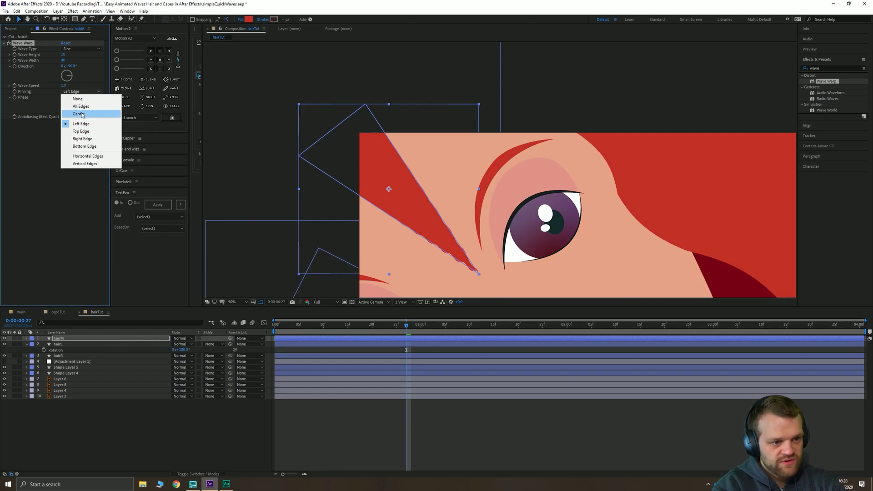
click(79, 114)
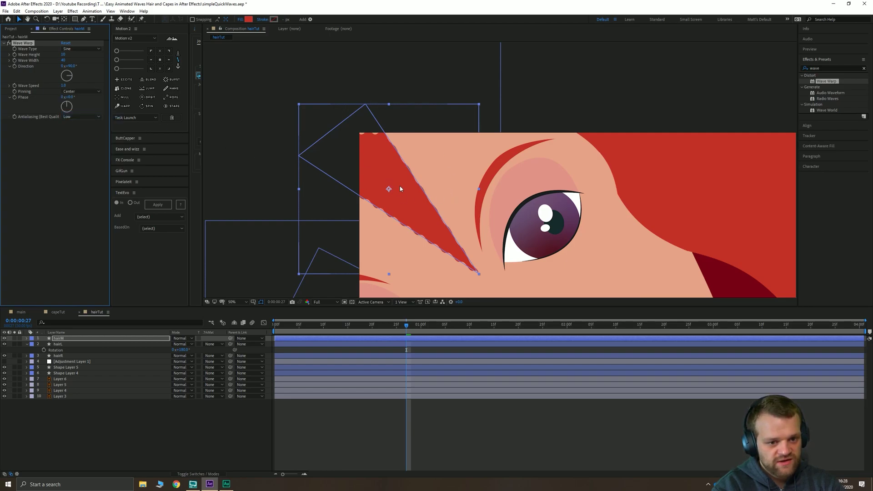
click(80, 92)
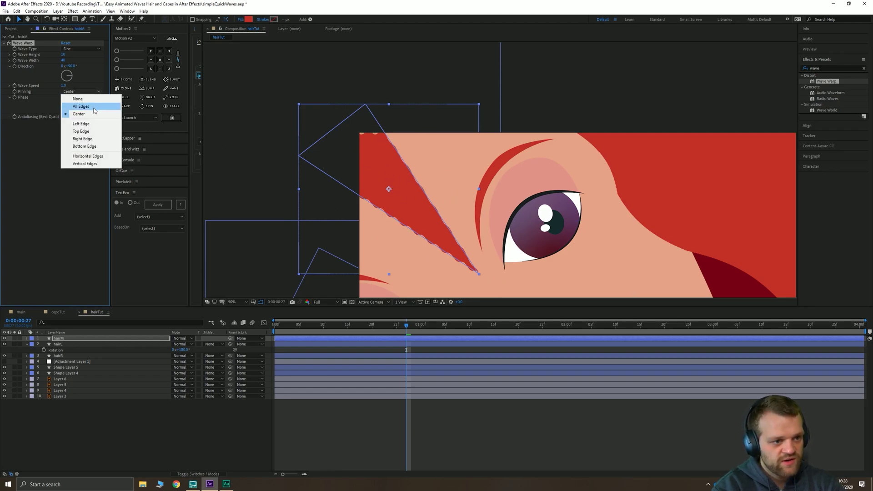
click(80, 103)
click(259, 181)
drag(377, 234, 339, 169)
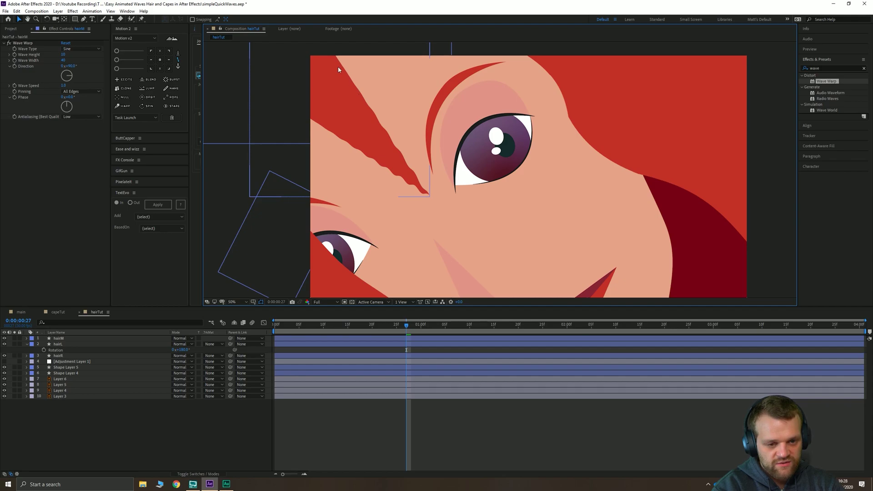
Step: Raise hairM's Wave Height from 10 to 30 and preview the wave
click(23, 42)
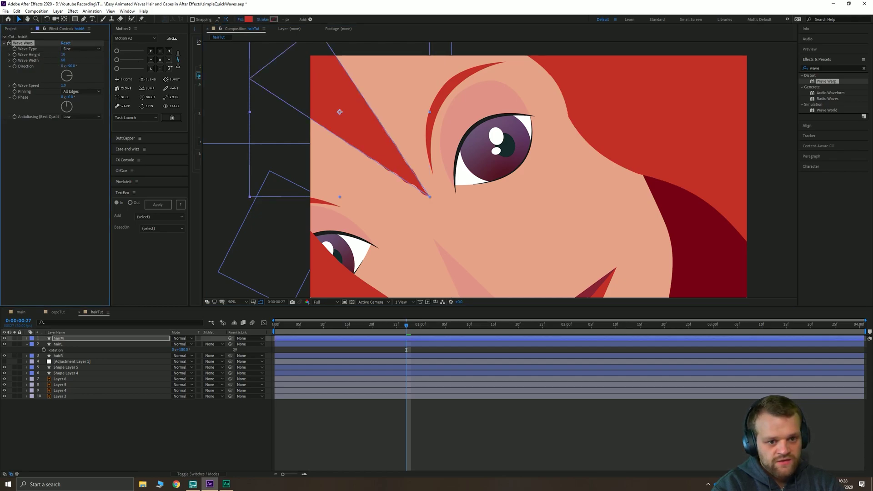
drag(65, 55, 69, 54)
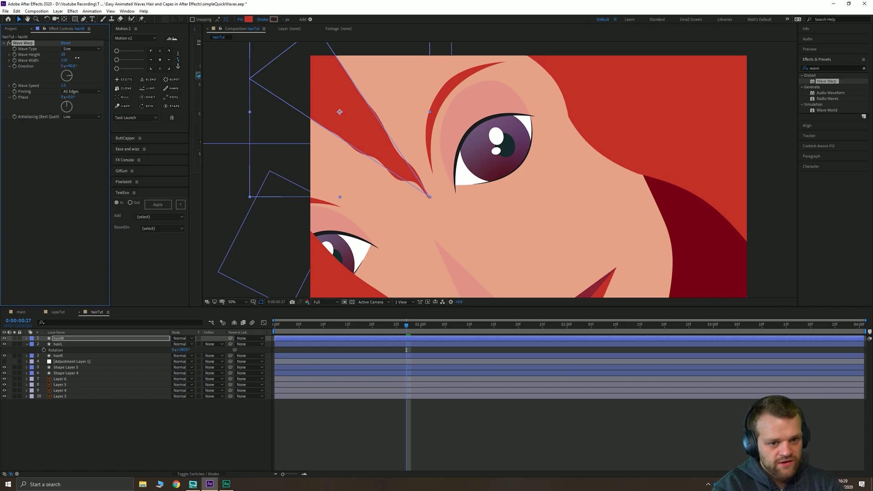
click(308, 415)
key(space)
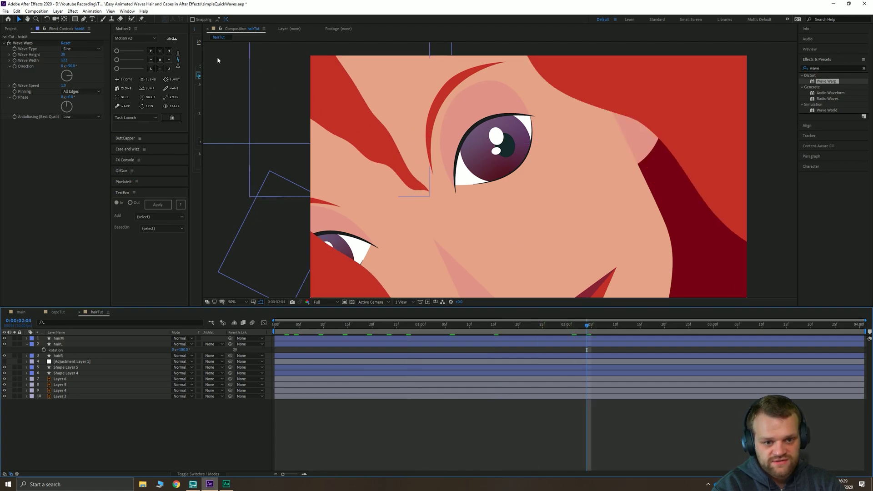
key(Home)
key(space)
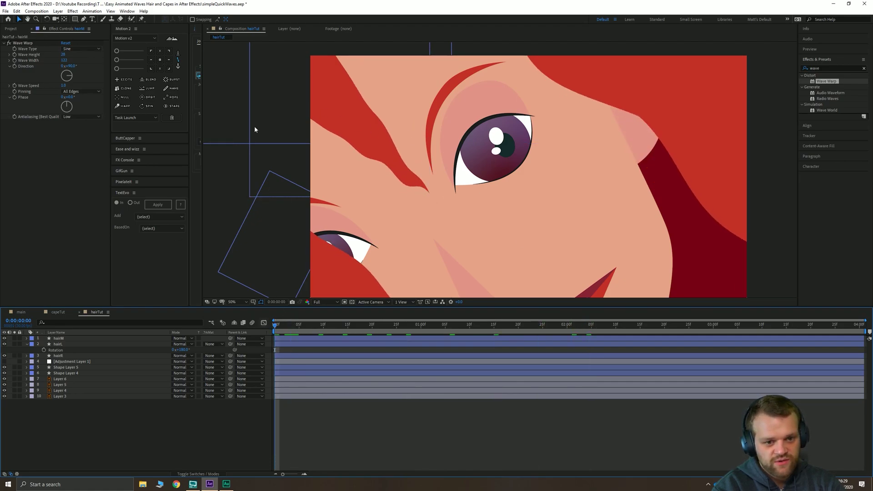
Step: Edit the Wave Speed, widen Wave Width from 122 to 159, and preview again
click(64, 86)
text(0)
key(Return)
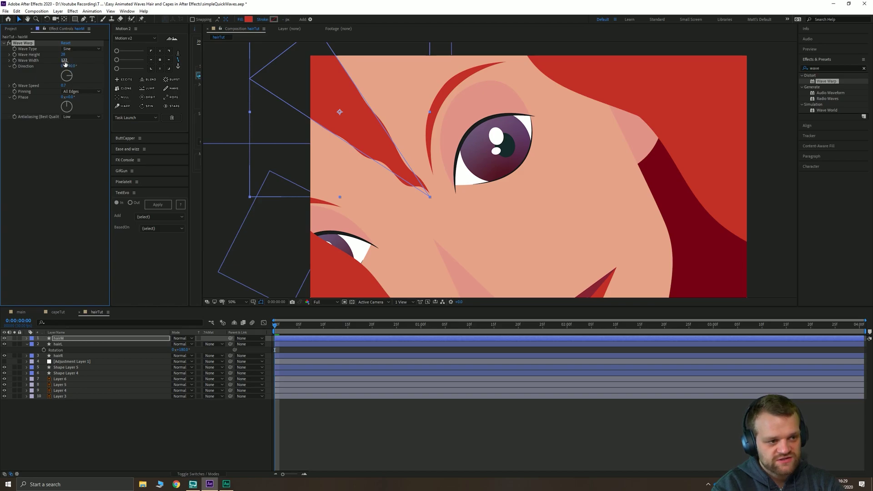
drag(68, 61, 192, 60)
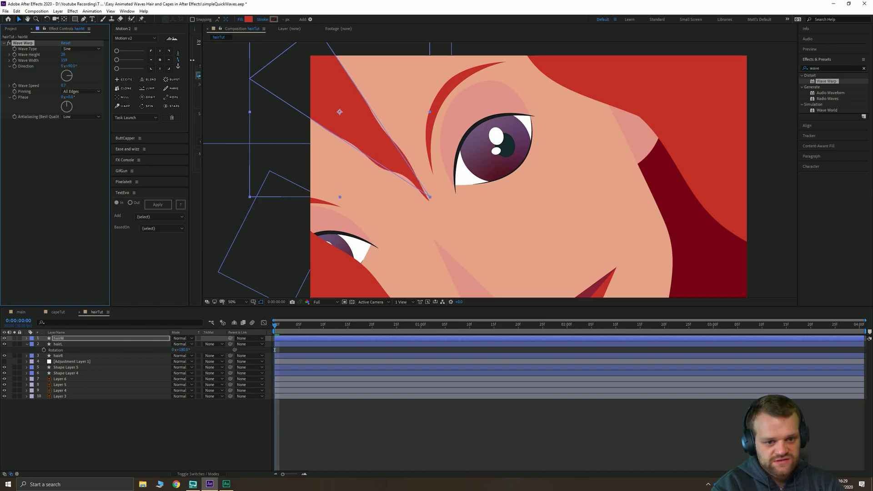
key(space)
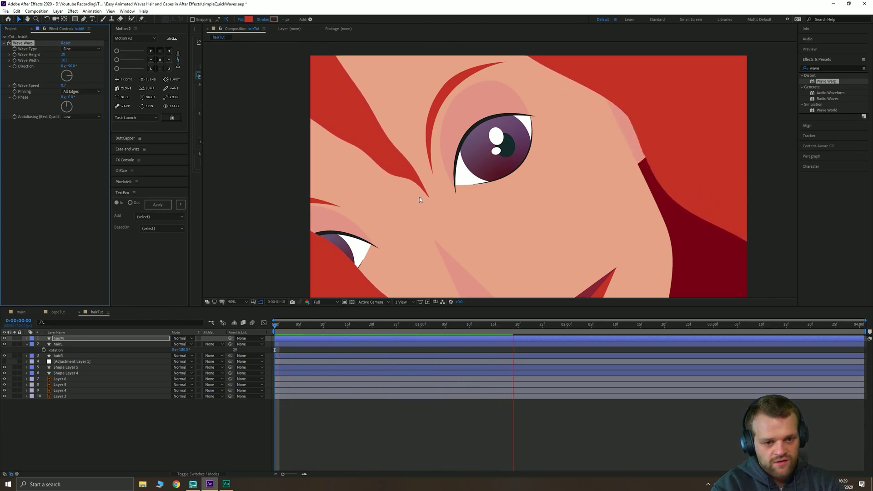
key(comma)
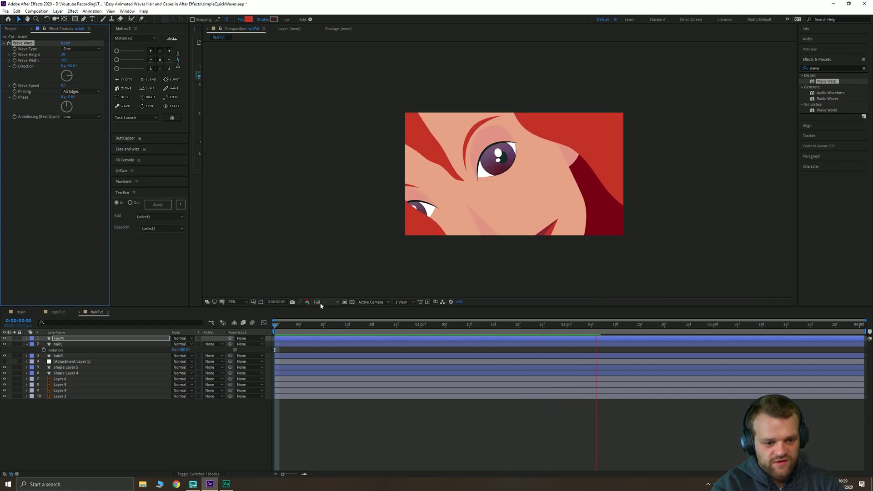
click(254, 302)
key(period)
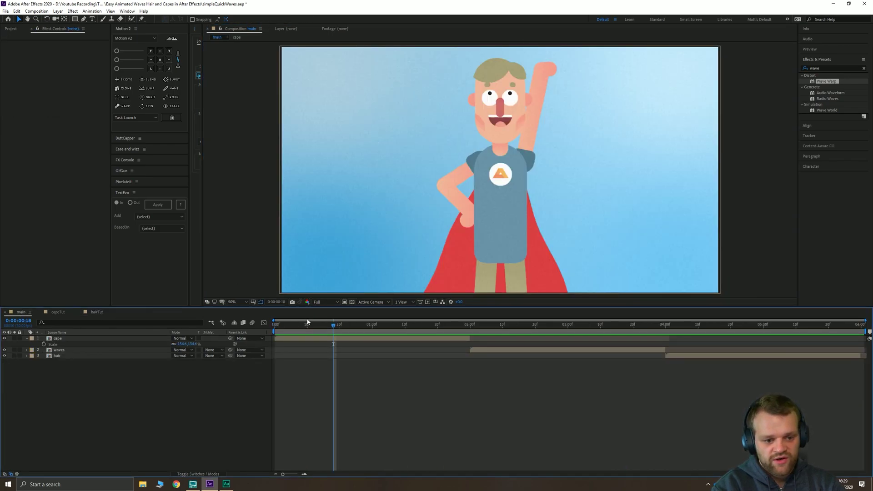
Step: Play the main composition, from the caped man through to the wavy blue sea bands
key(space)
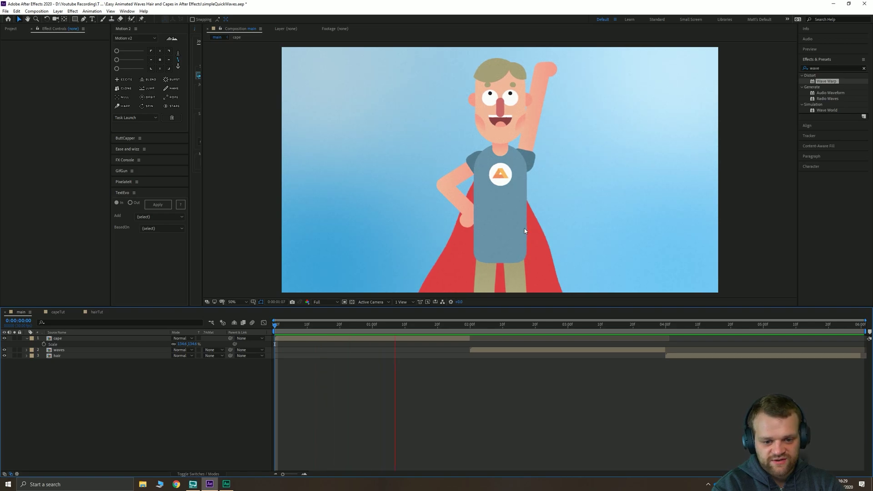